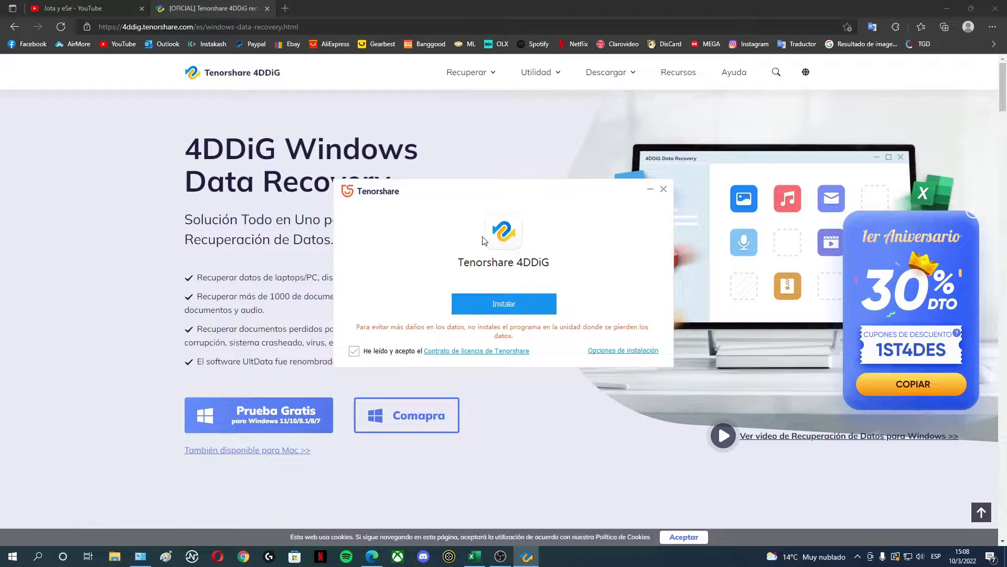
# Install Tenorshare 4DDiG with the default installation options and launch it
pyautogui.click(511, 305)
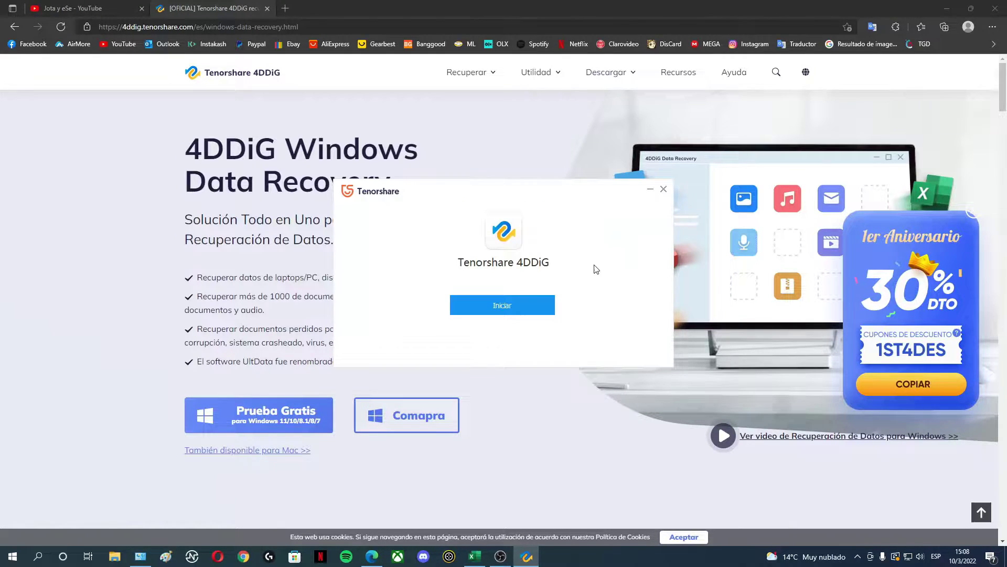
pyautogui.click(499, 308)
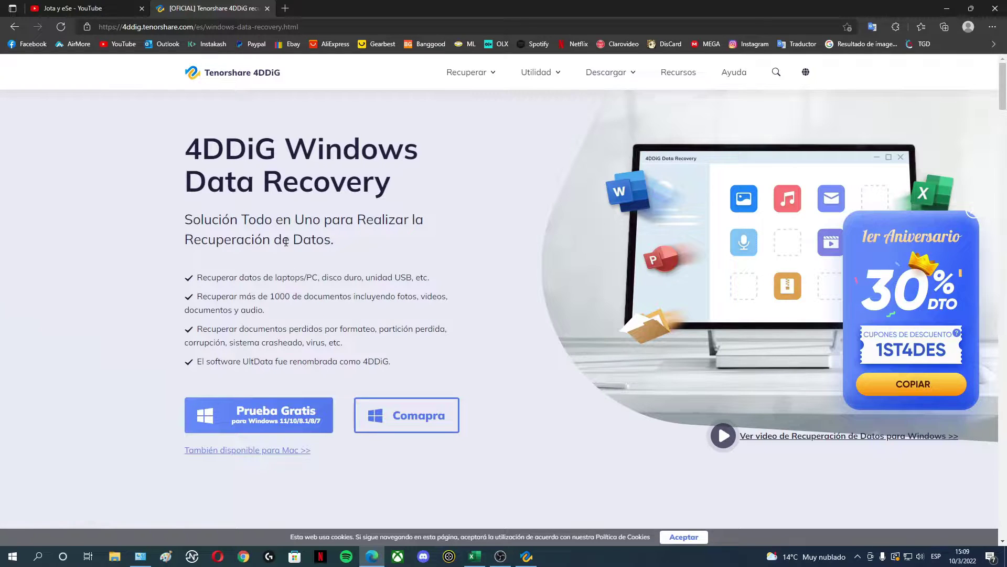
# Review the supported file types, including the video, audio and other categories, and the system requirements on the 4DDiG website
pyautogui.scroll(-20, 45, 264)
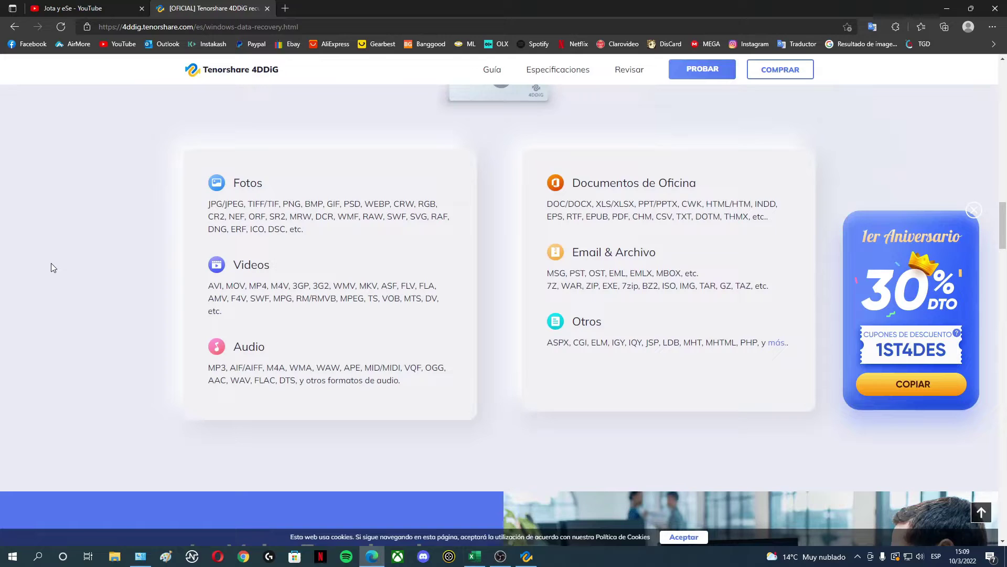
pyautogui.click(776, 342)
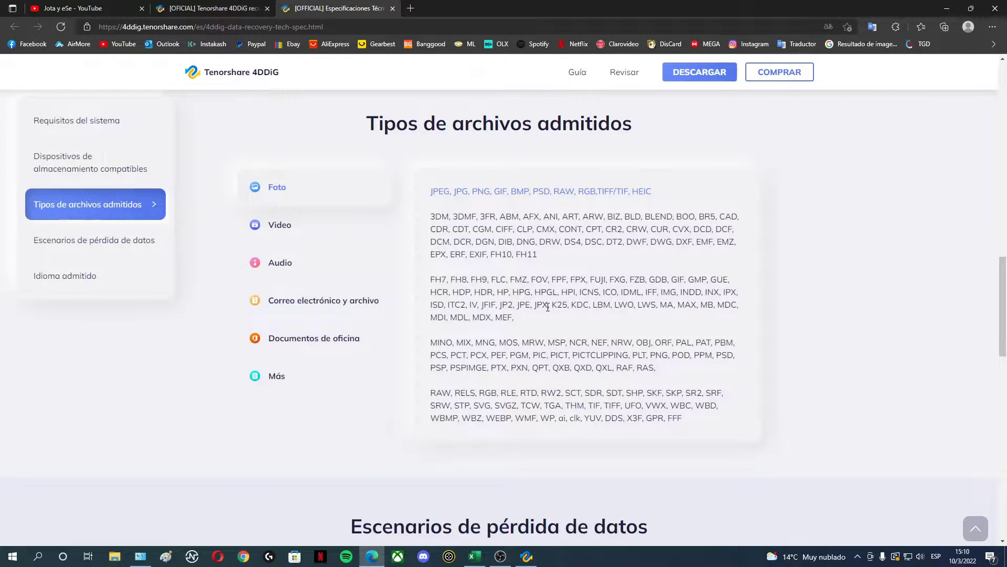
pyautogui.click(279, 226)
pyautogui.click(288, 269)
pyautogui.click(277, 374)
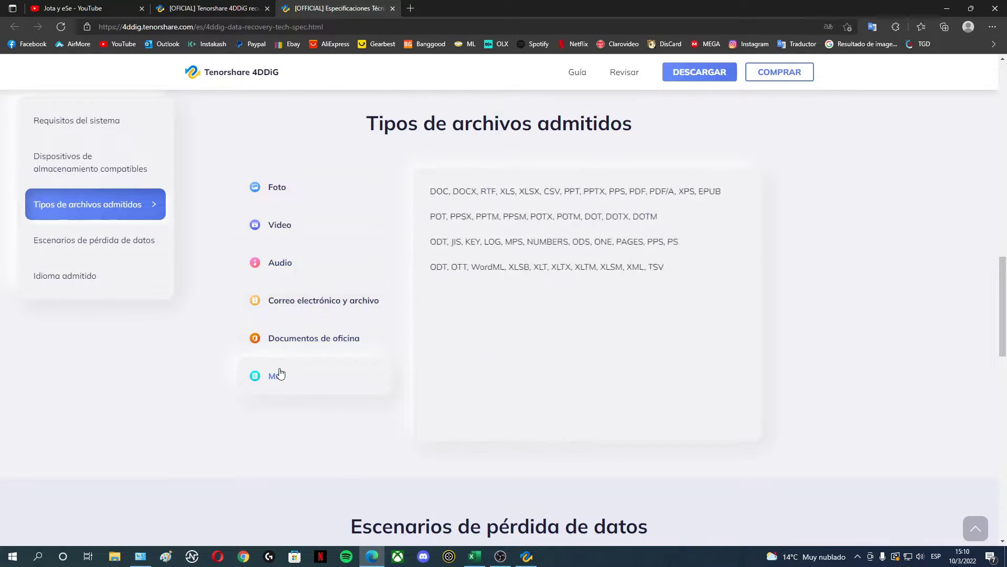
pyautogui.scroll(10, 484, 186)
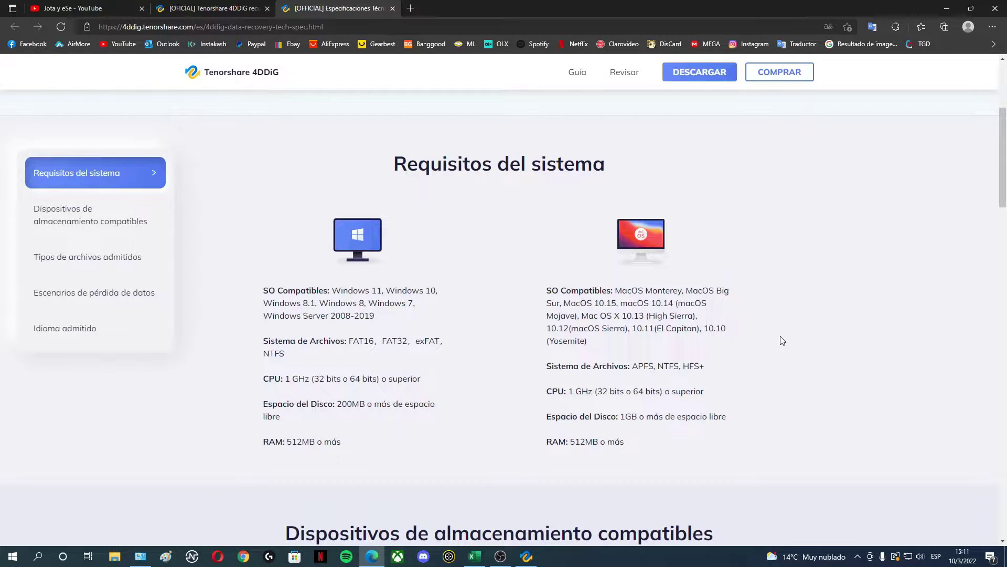
pyautogui.scroll(-8, 782, 340)
# Switch to Tenorshare 4DDiG and try the PS30000 (F:), Escritorio and Papelera de reciclaje recovery locations
pyautogui.click(527, 556)
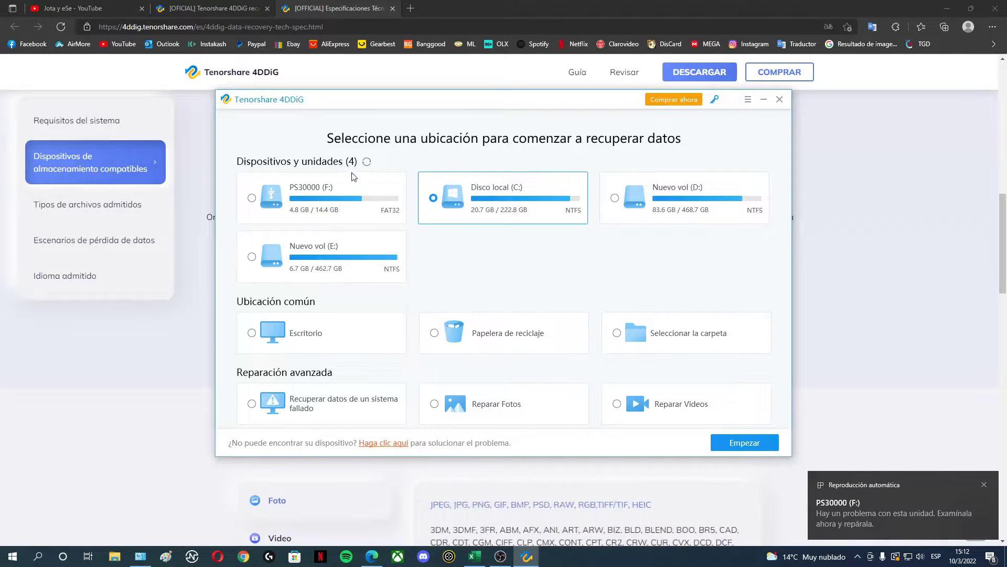
pyautogui.click(290, 192)
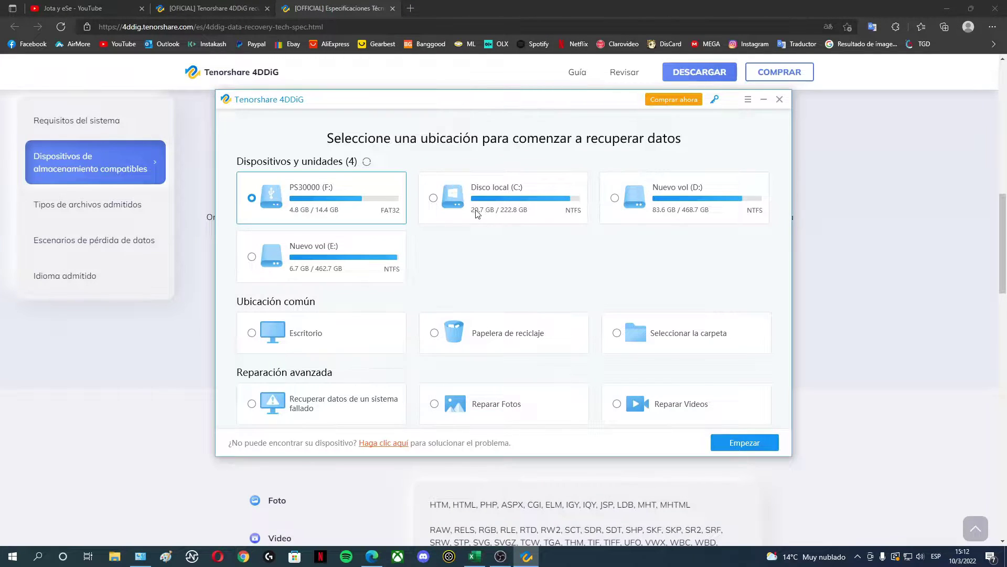
pyautogui.click(297, 335)
pyautogui.click(464, 343)
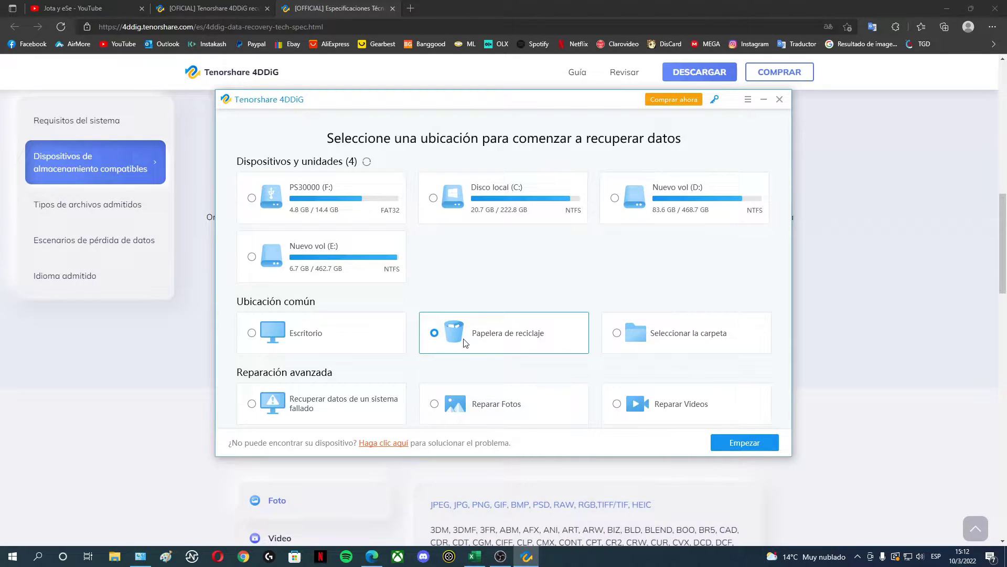
# Browse the folders of Nuevo vol (D:) in the custom recovery folder selection and leave it without choosing one
pyautogui.click(692, 335)
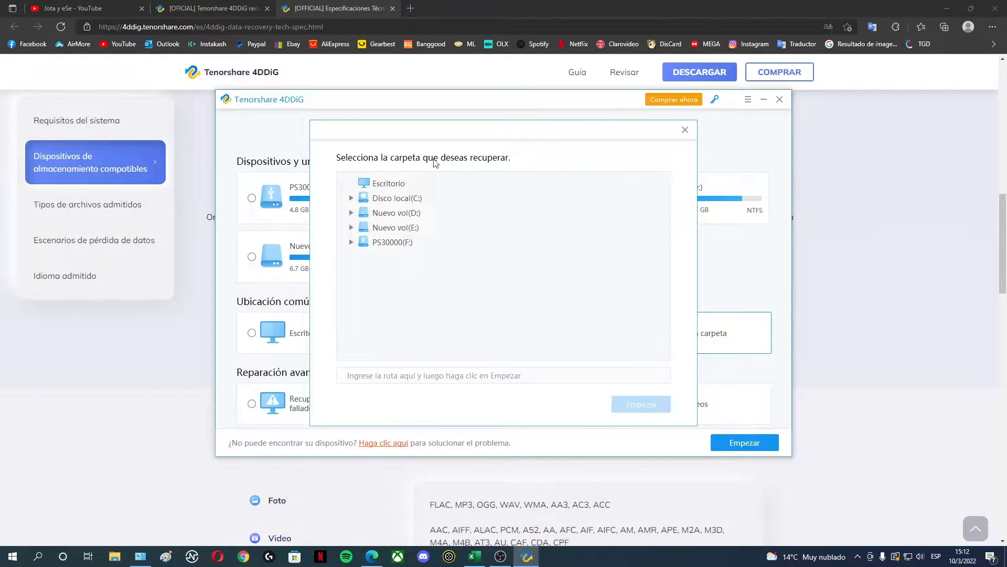
pyautogui.click(351, 213)
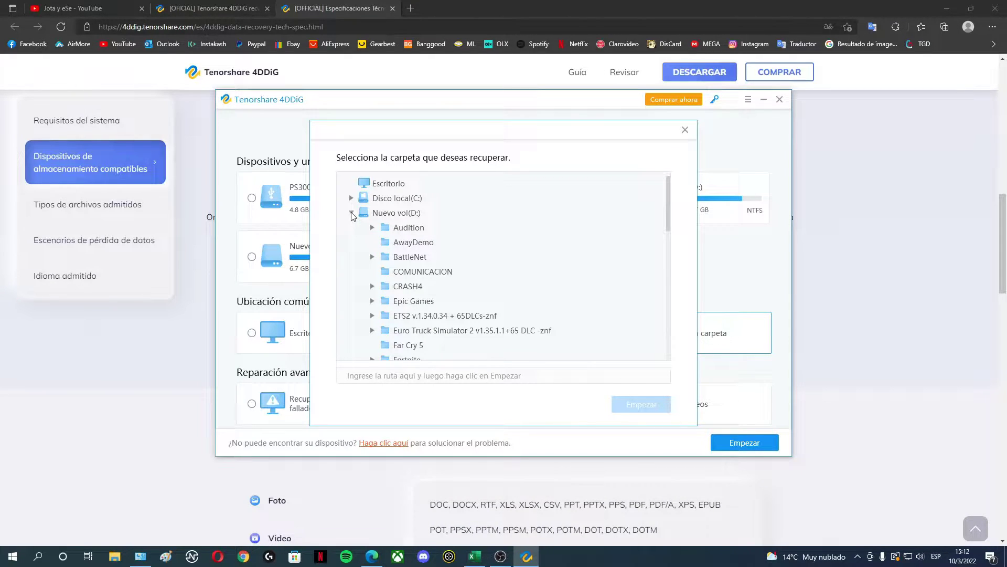
pyautogui.press('Escape')
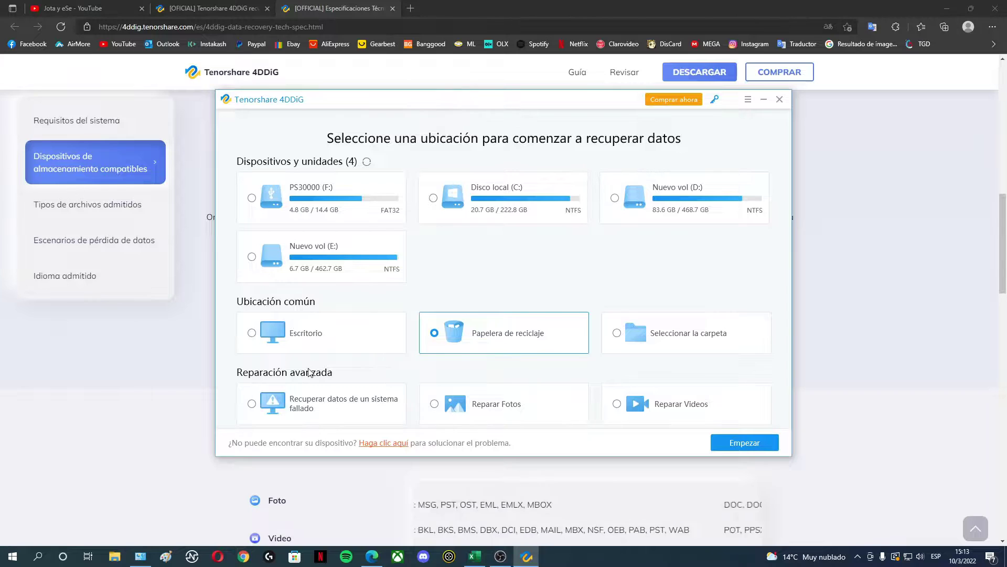
# Look through the advanced repair options for crashed-system data, photos and videos
pyautogui.click(296, 408)
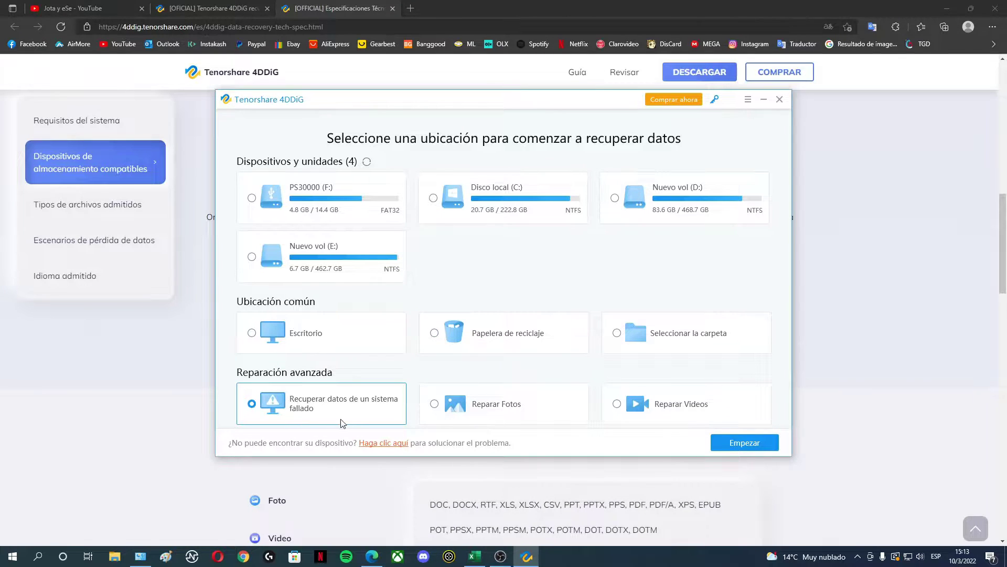
pyautogui.click(511, 407)
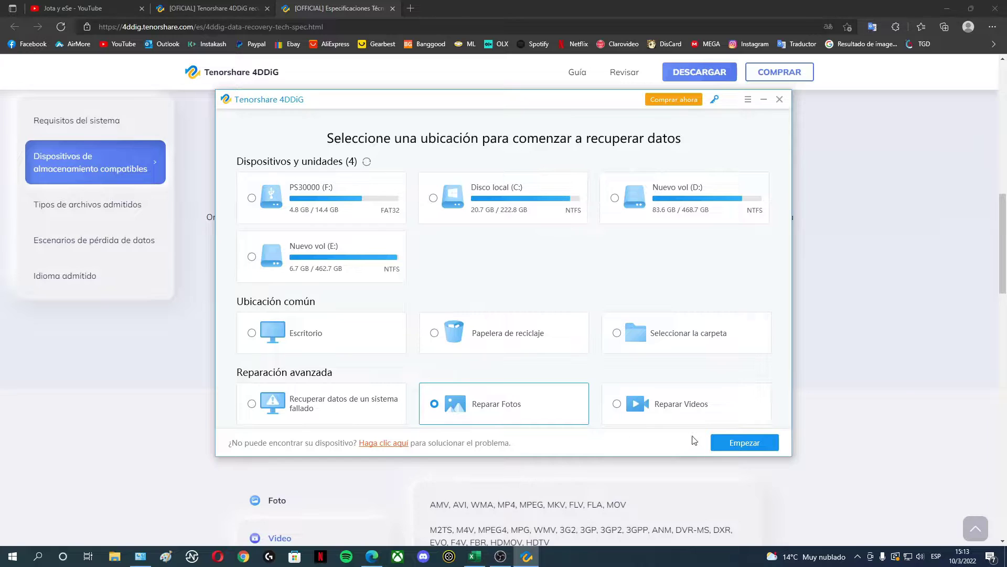
pyautogui.click(676, 403)
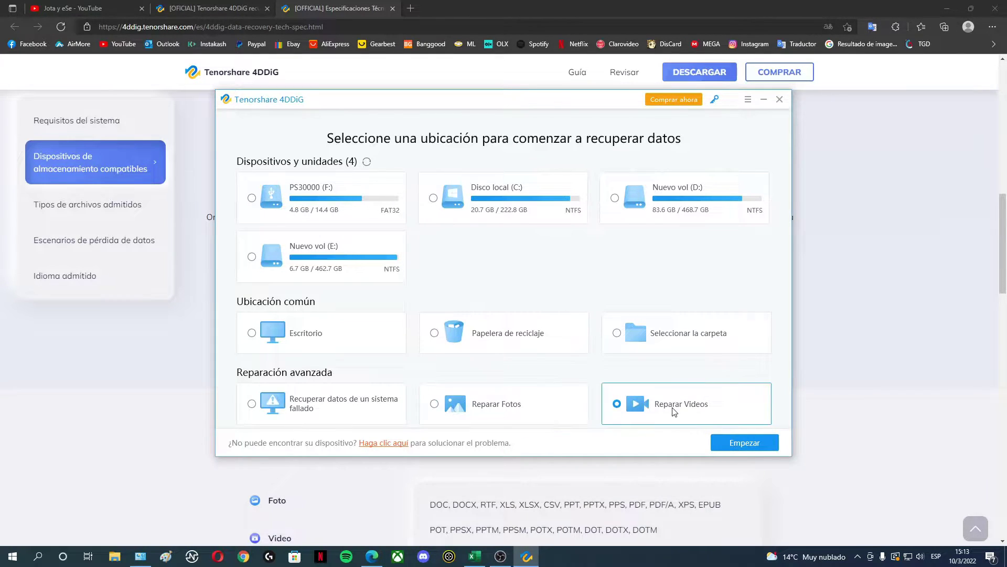
pyautogui.click(679, 410)
# Choose the PS30000 (F:) drive as the recovery location and proceed to the file type selection
pyautogui.click(253, 134)
pyautogui.click(251, 199)
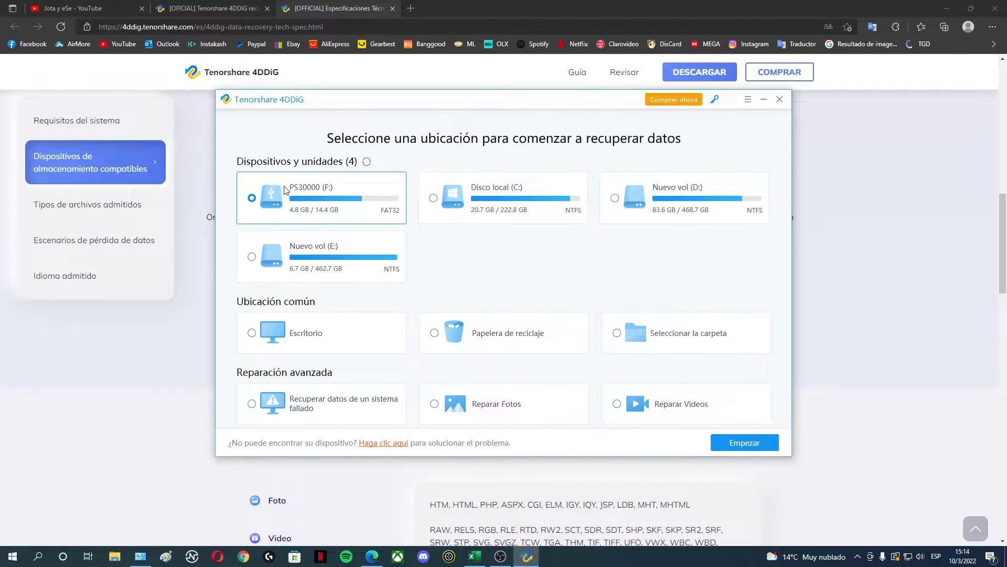
pyautogui.click(746, 445)
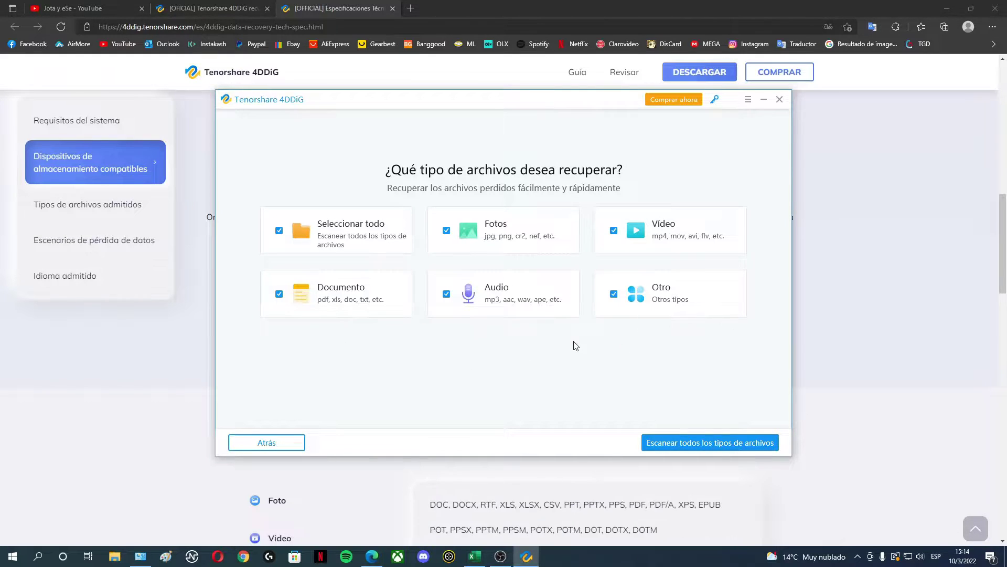
# Try excluding Vídeo, Fotos, Audio and Documento from the file types, and select all types again
pyautogui.click(625, 235)
pyautogui.click(450, 230)
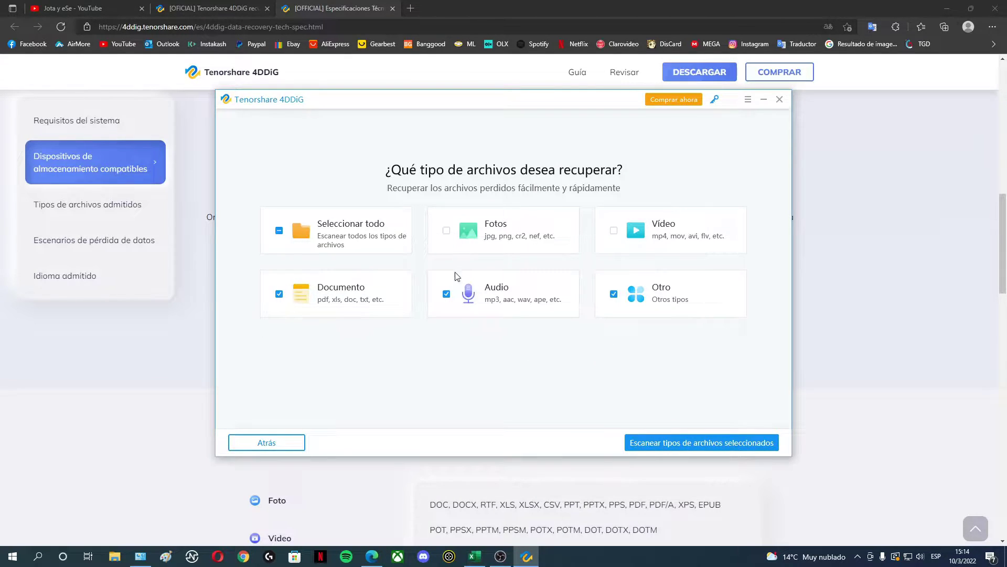
pyautogui.click(448, 295)
pyautogui.click(279, 294)
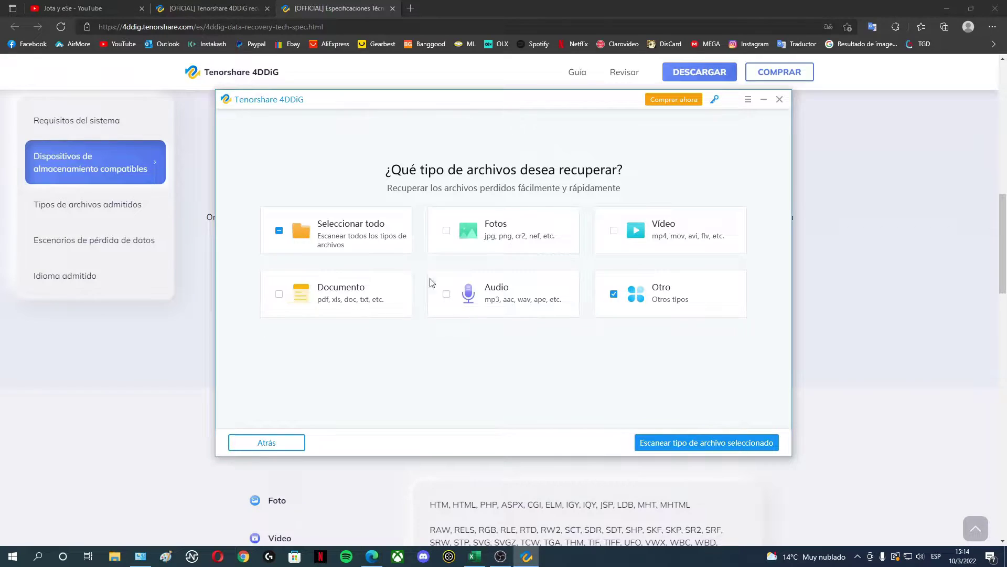
pyautogui.click(278, 232)
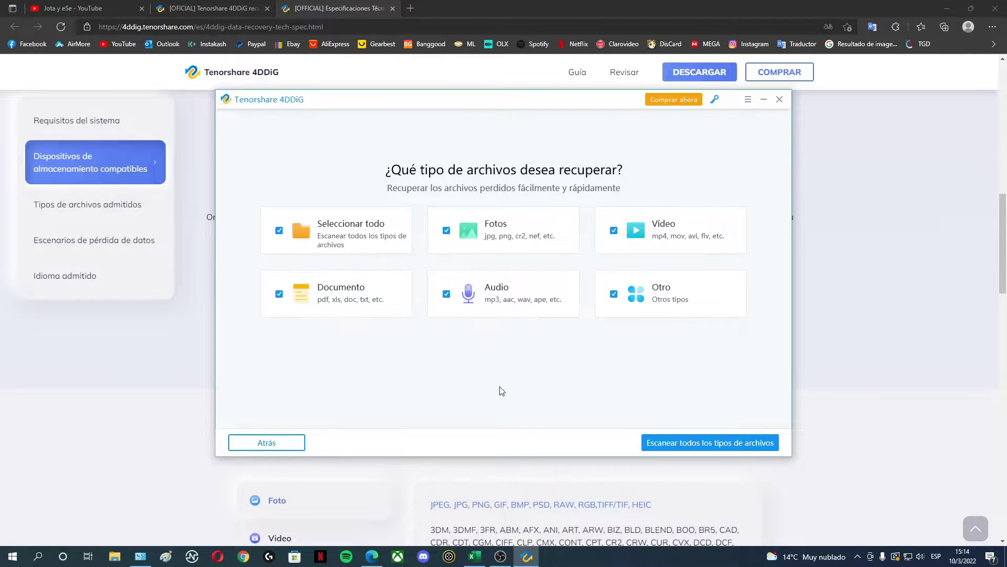
# Scan the drive for all file types and list the Archivos existentes folder with the tree pane widened
pyautogui.click(695, 443)
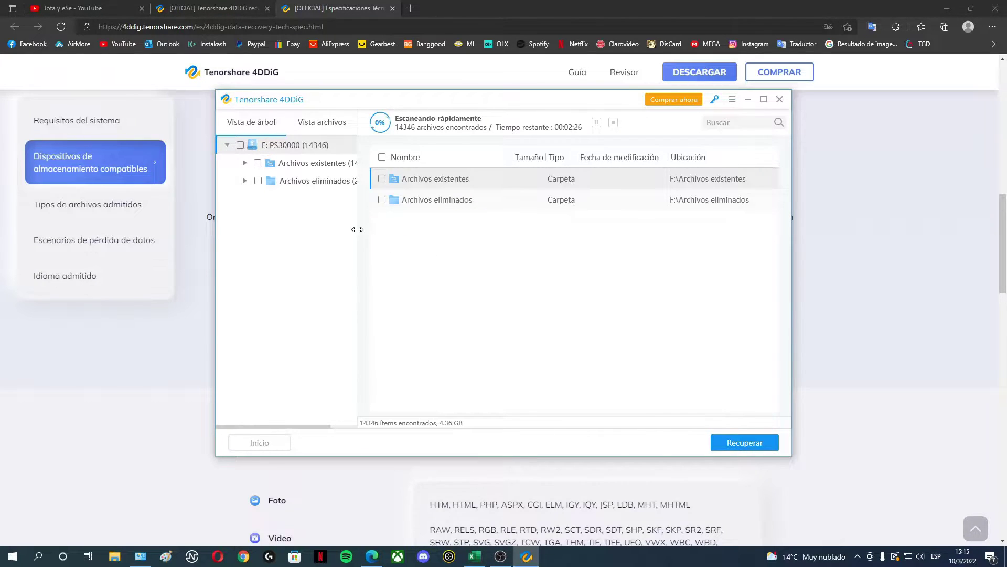
pyautogui.moveTo(357, 230); pyautogui.dragTo(404, 229)
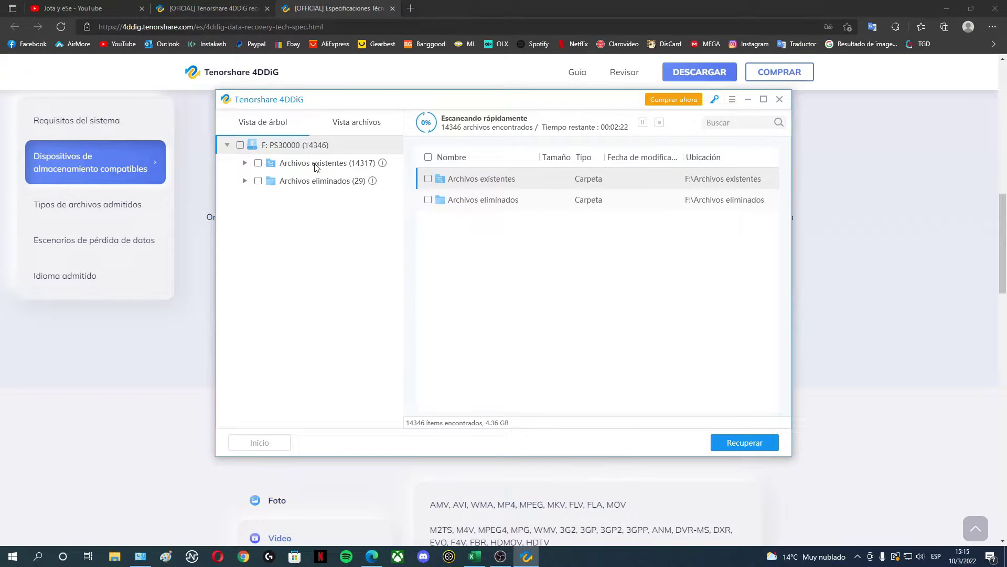
pyautogui.click(316, 167)
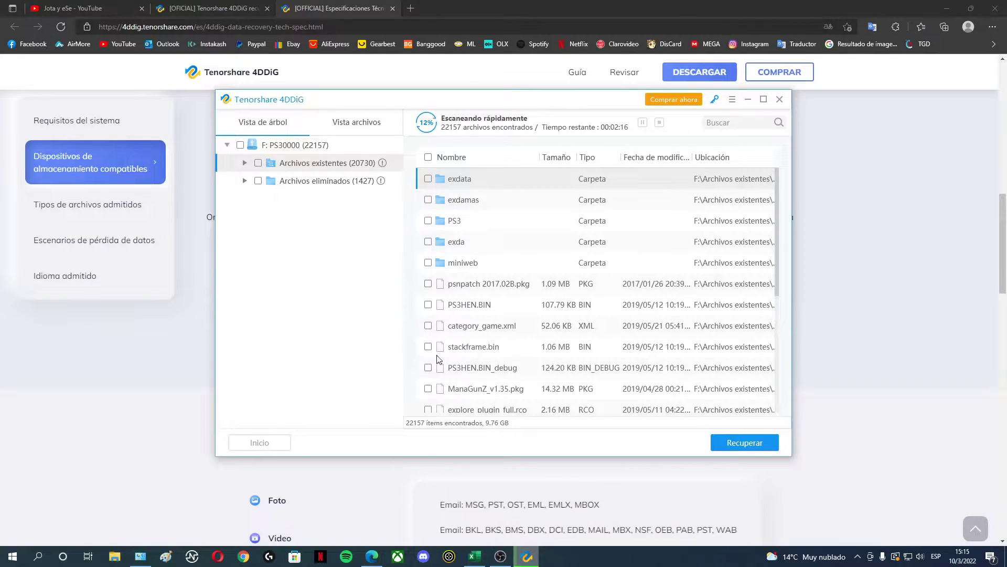
# Switch to File Explorer and inspect the PS30000 (F:) drive and its exdata folder
pyautogui.click(114, 556)
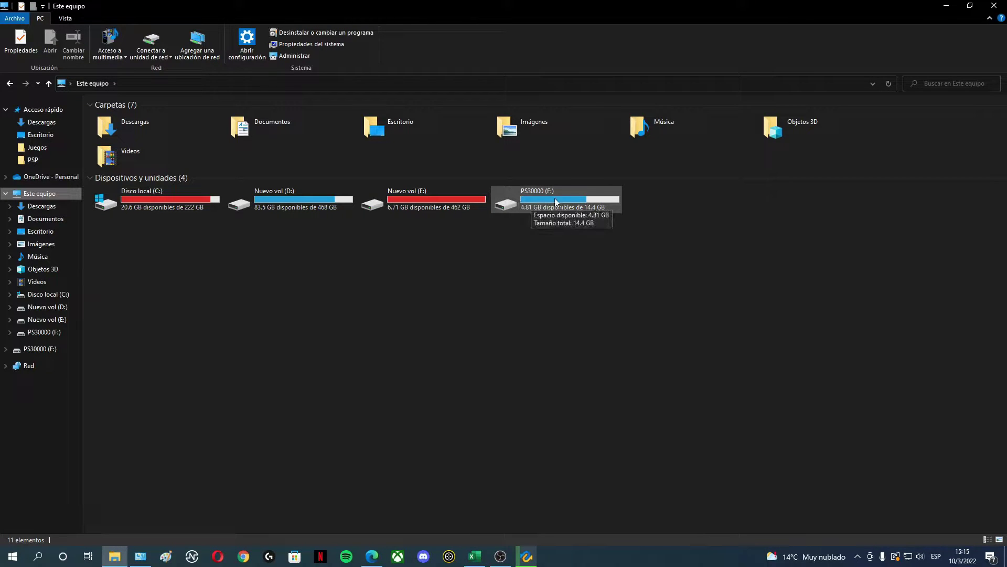
pyautogui.doubleClick(539, 202)
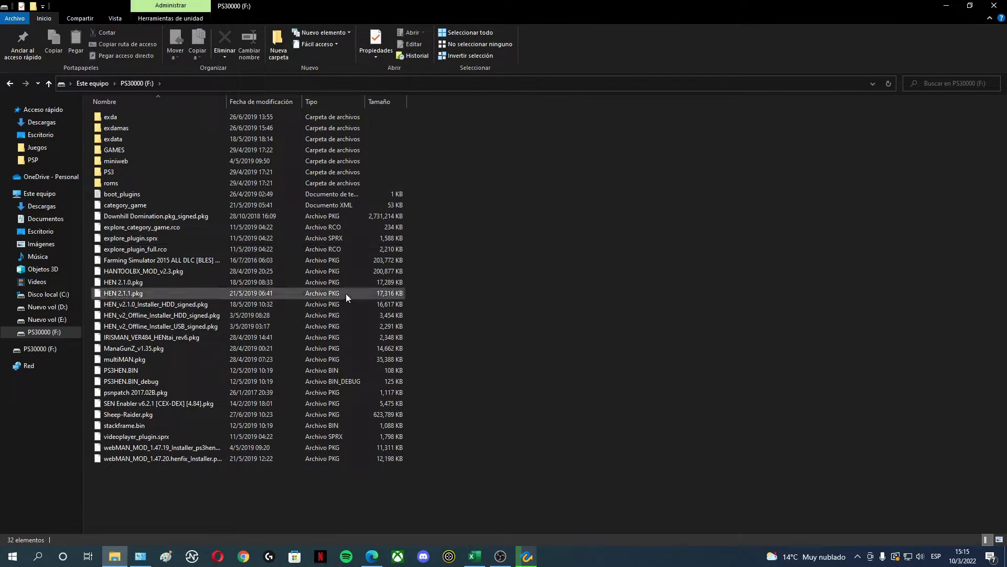
pyautogui.doubleClick(158, 116)
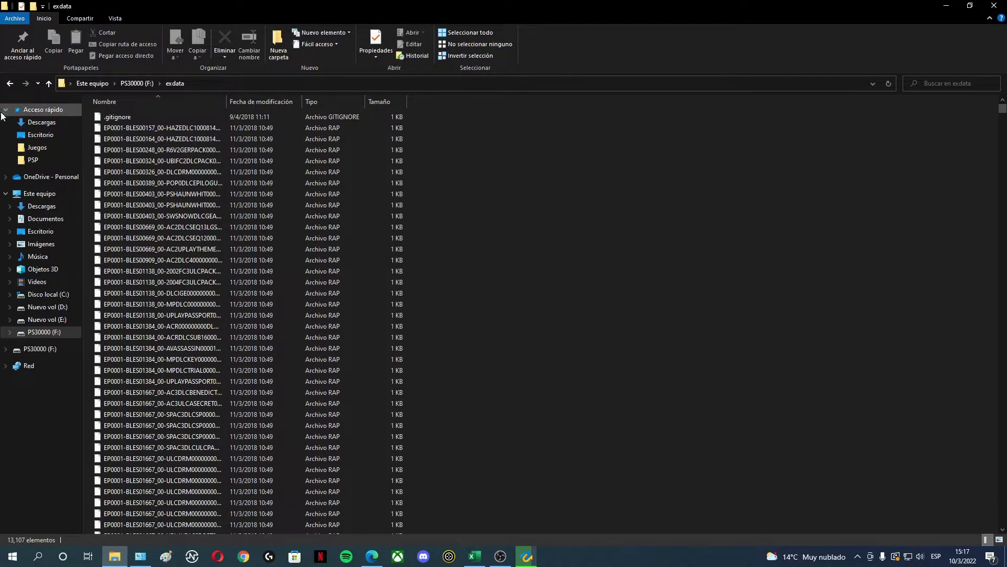
pyautogui.click(11, 84)
pyautogui.click(11, 84)
# Inspect the miniweb folder and its htdocs subfolder, and return to the root of the PS30000 (F:) drive
pyautogui.doubleClick(129, 160)
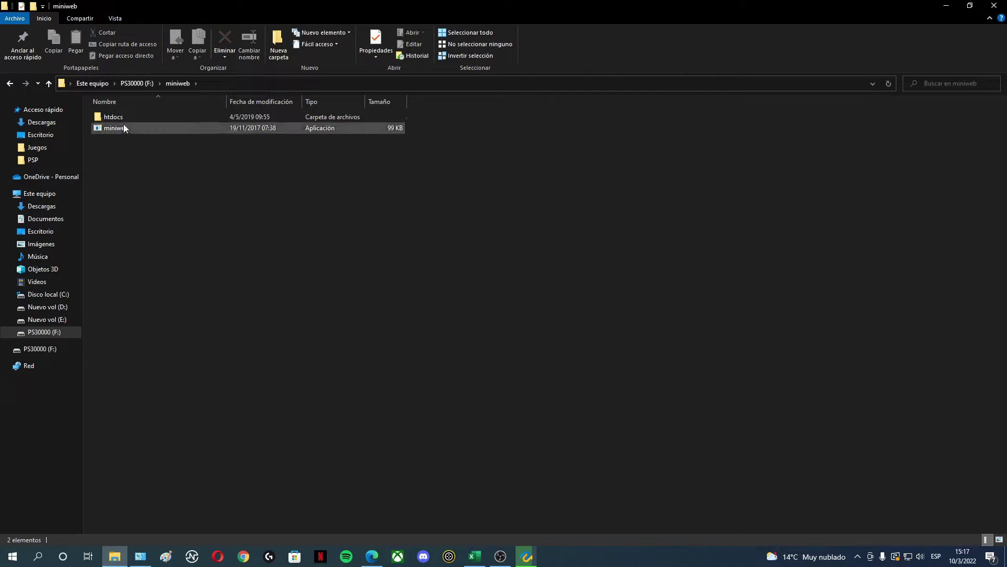
pyautogui.doubleClick(139, 116)
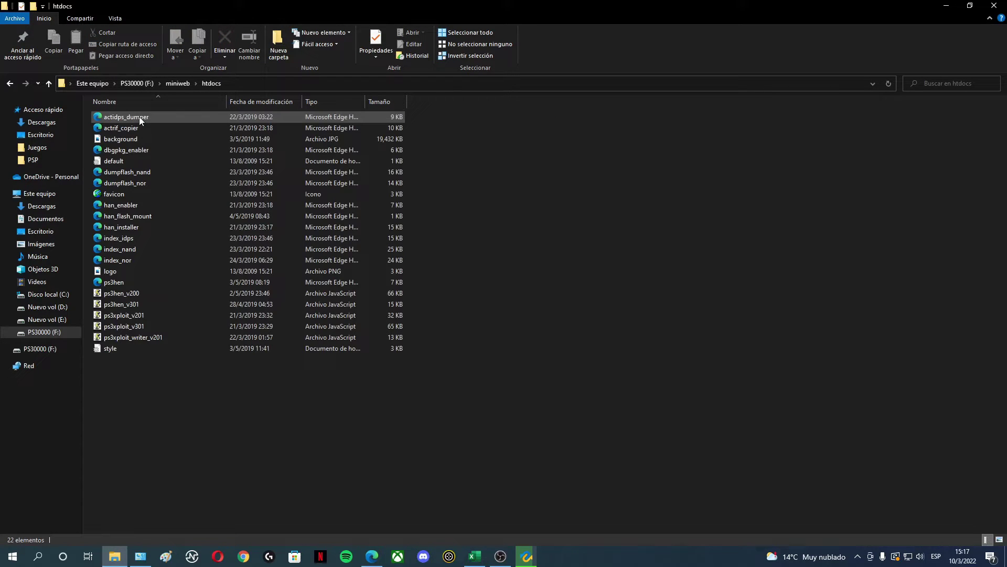
pyautogui.click(10, 84)
pyautogui.click(11, 84)
# Inspect the PS3 and roms folders, and return to the drive's root with nothing selected
pyautogui.doubleClick(136, 164)
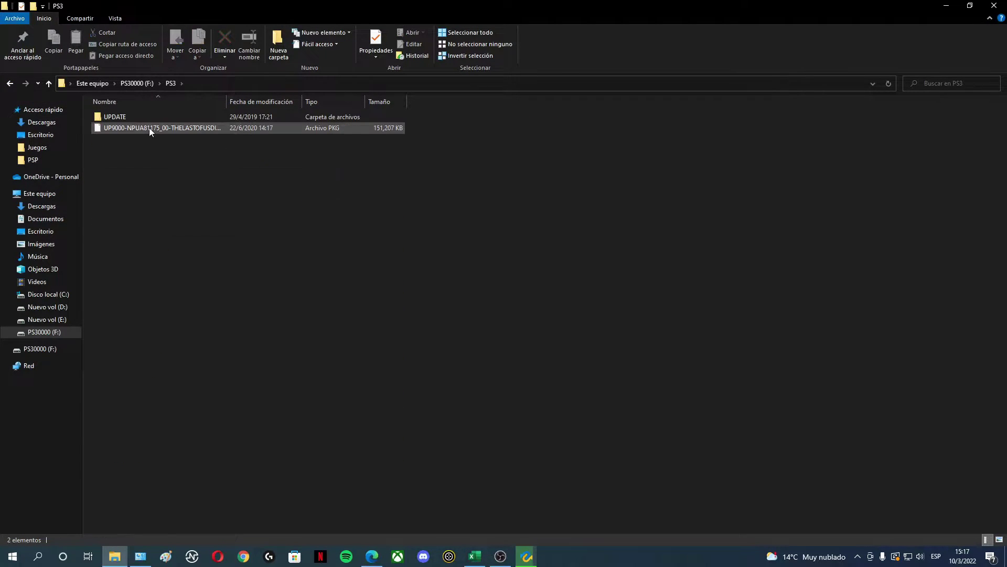
pyautogui.click(10, 84)
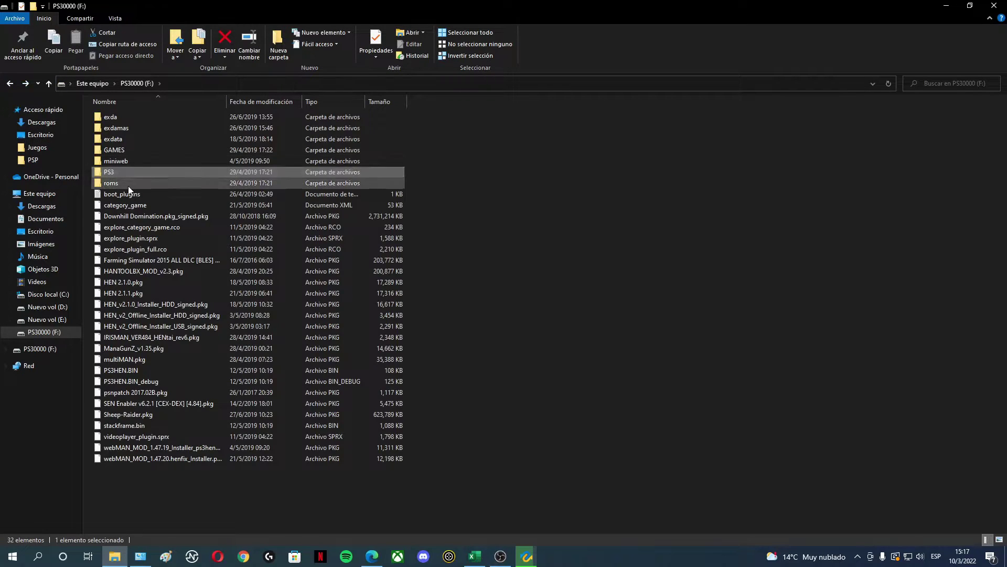
pyautogui.doubleClick(128, 184)
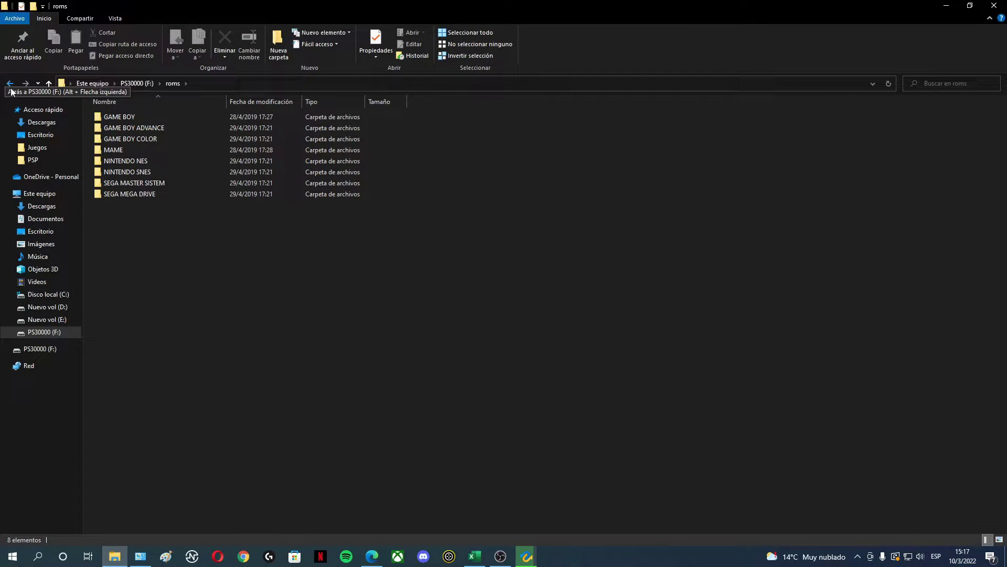
pyautogui.click(10, 88)
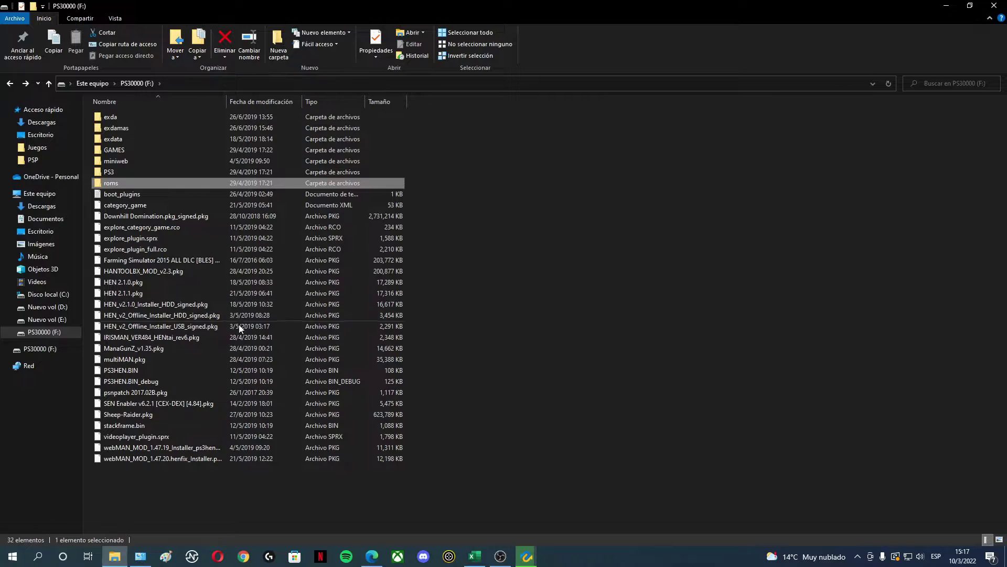
pyautogui.click(612, 309)
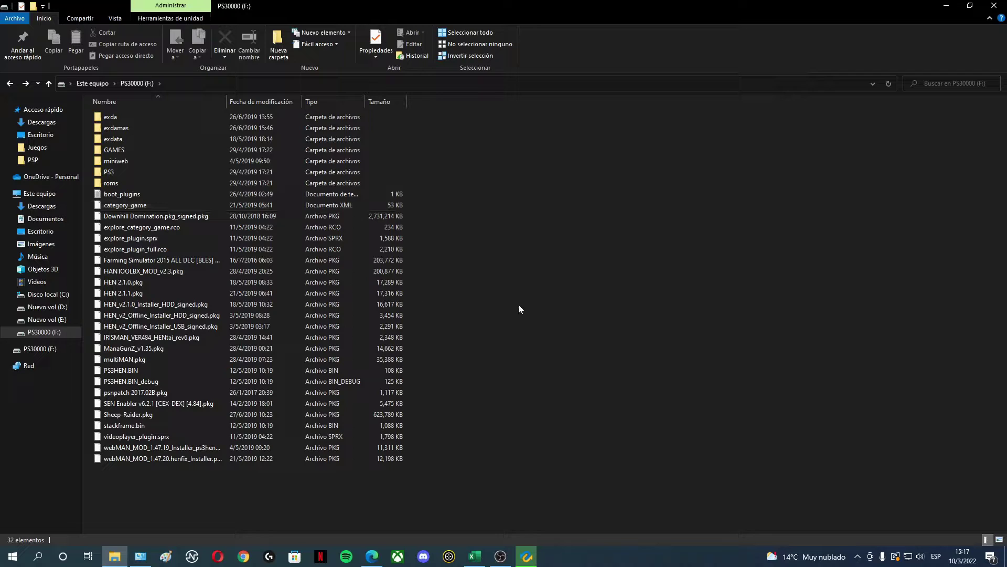
# Switch back to Tenorshare 4DDiG, look through the existing files and list the Archivos eliminados folder
pyautogui.click(528, 556)
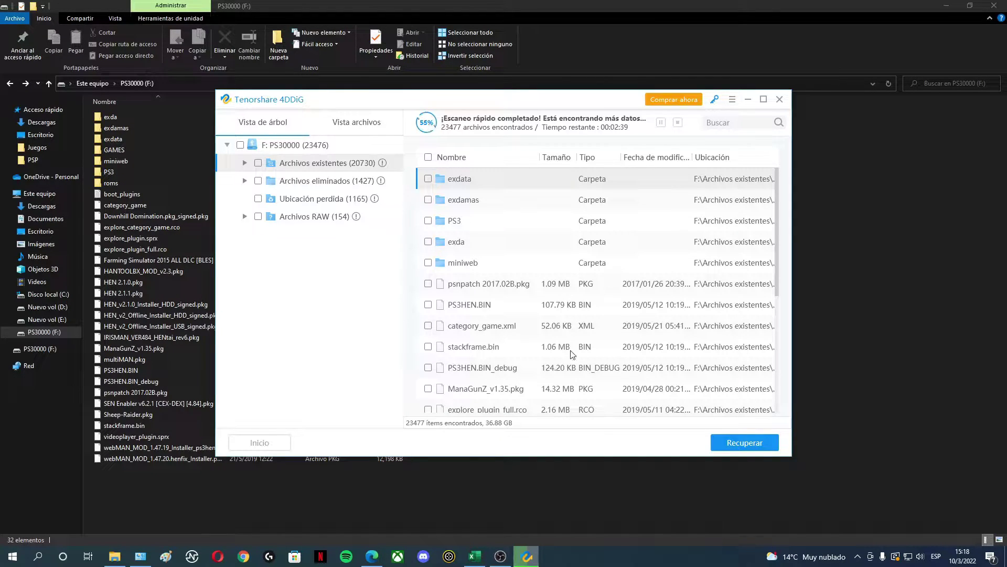
pyautogui.scroll(-5, 632, 294)
pyautogui.click(302, 182)
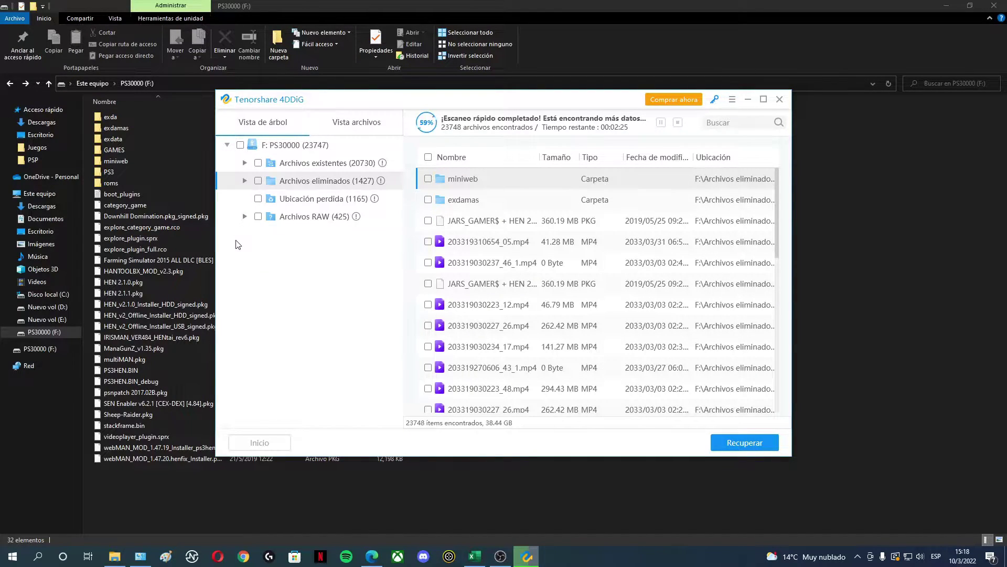
# Look through the files listed in Archivos eliminados and list the Ubicación perdida folder
pyautogui.click(478, 245)
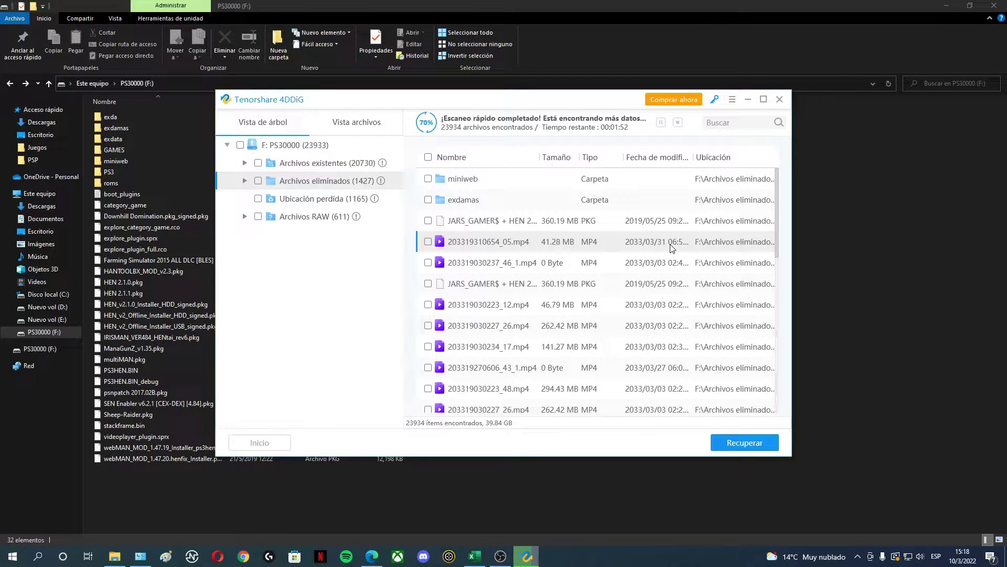
pyautogui.scroll(-5, 778, 360)
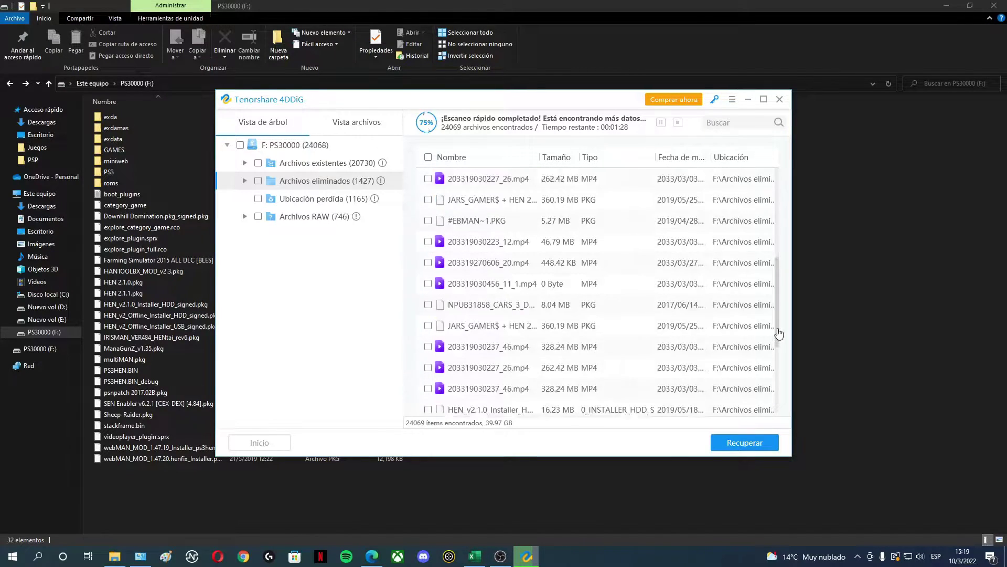
pyautogui.scroll(-2, 778, 379)
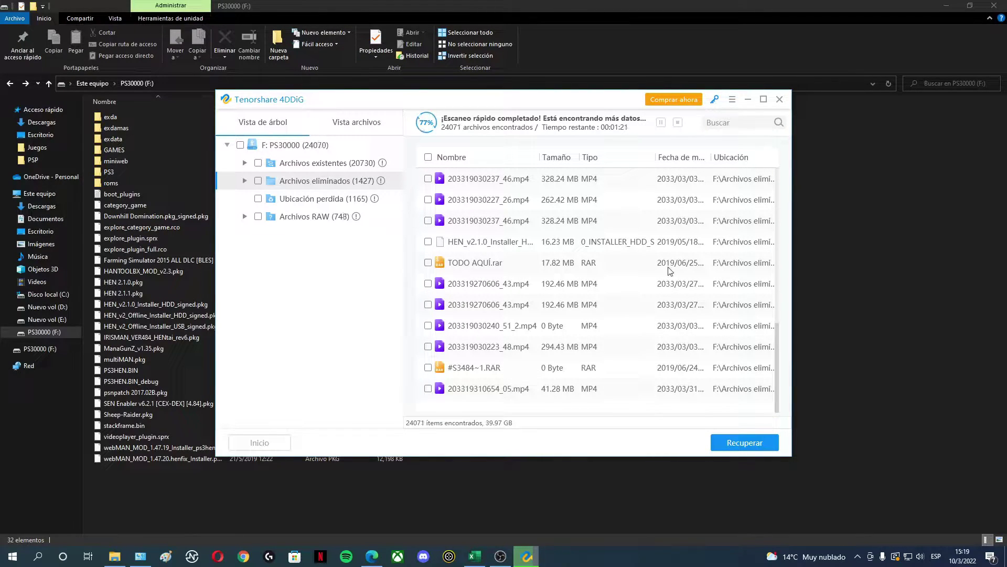
pyautogui.click(303, 204)
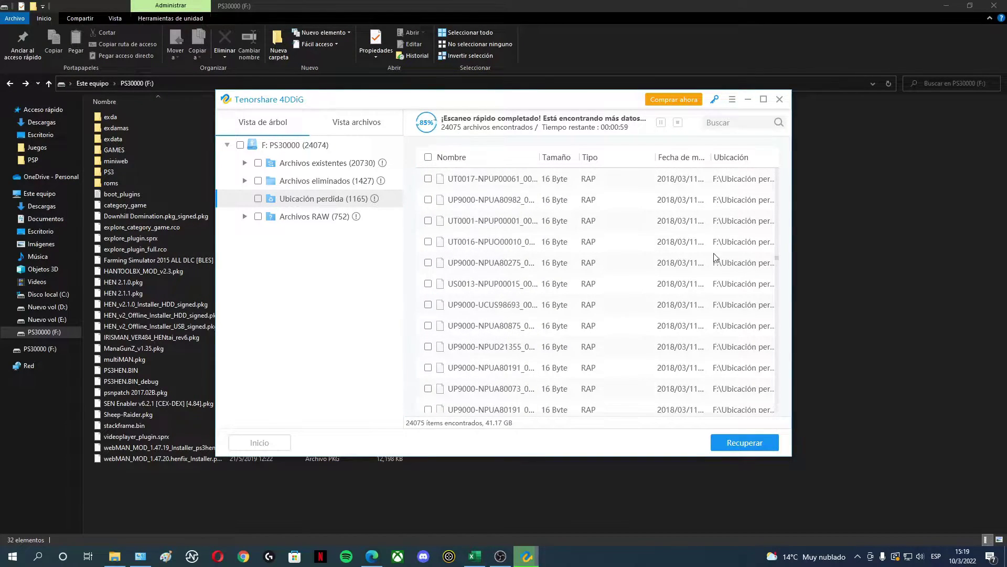
# List the Archivos RAW category and look through its png and zip folders
pyautogui.click(335, 217)
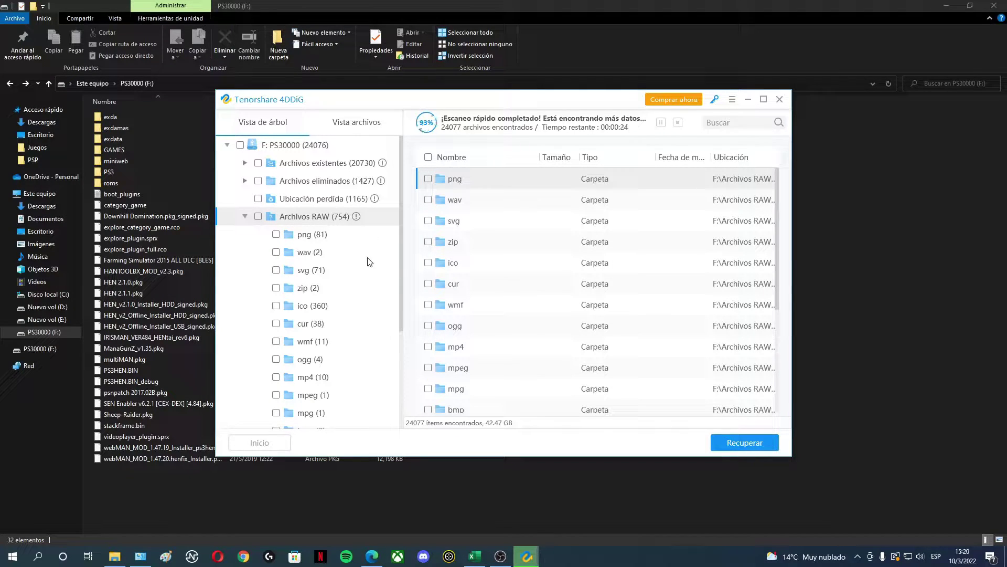
pyautogui.press('Return')
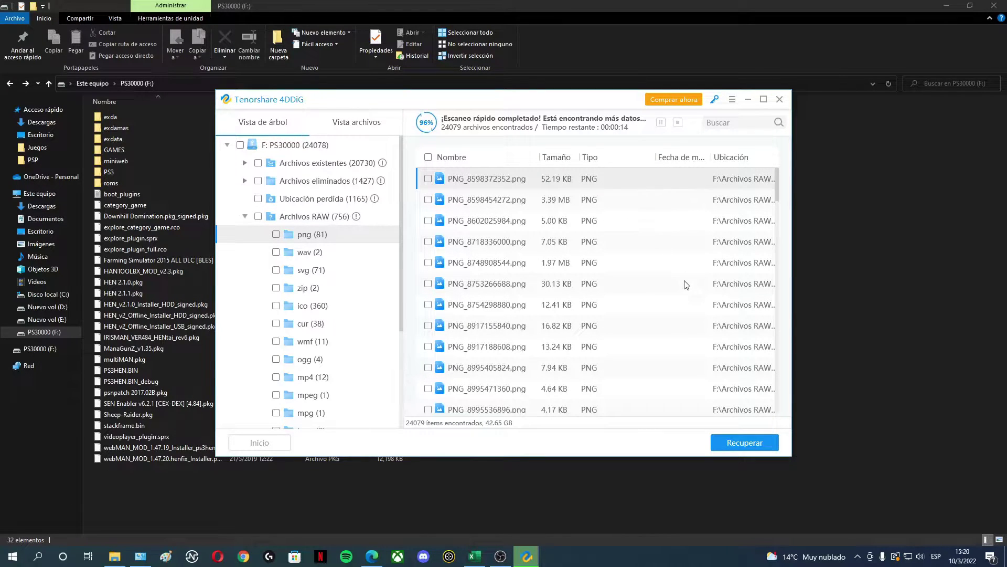
pyautogui.scroll(-2, 606, 283)
pyautogui.scroll(15, 656, 268)
pyautogui.click(315, 289)
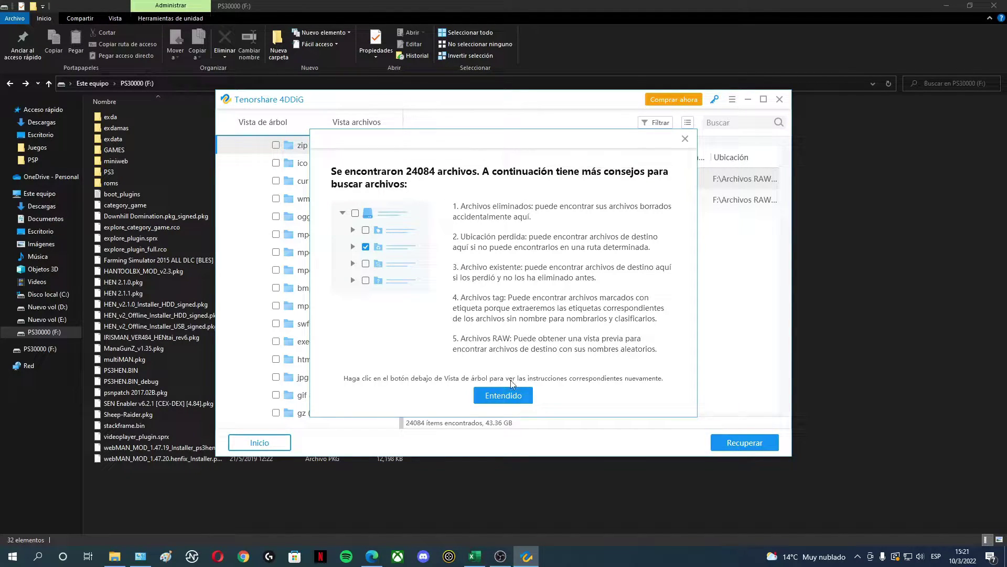
# Dismiss the file search tips and look through the jpg and gif folders of Archivos RAW
pyautogui.click(500, 400)
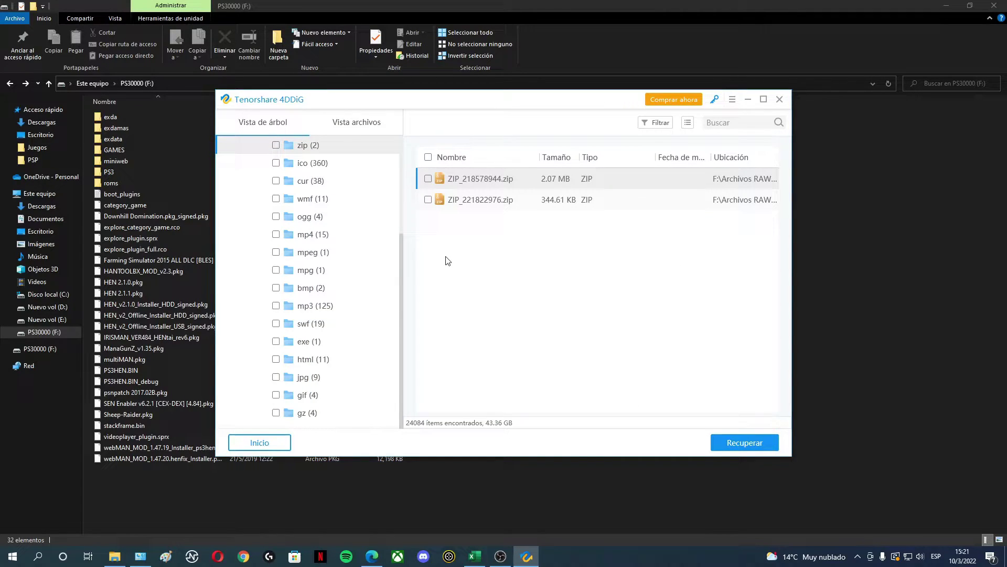
pyautogui.click(308, 377)
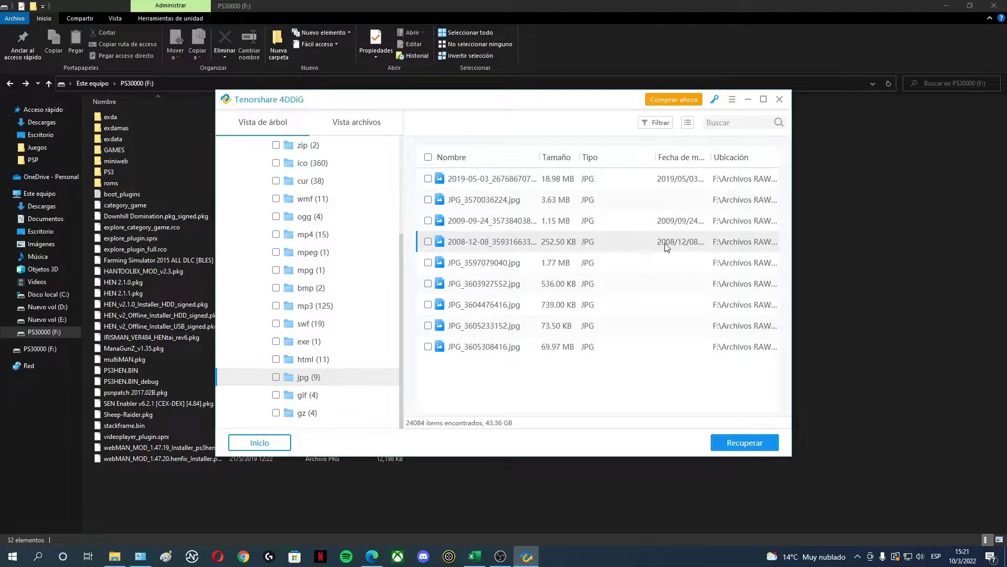
pyautogui.click(308, 394)
pyautogui.scroll(3, 380, 286)
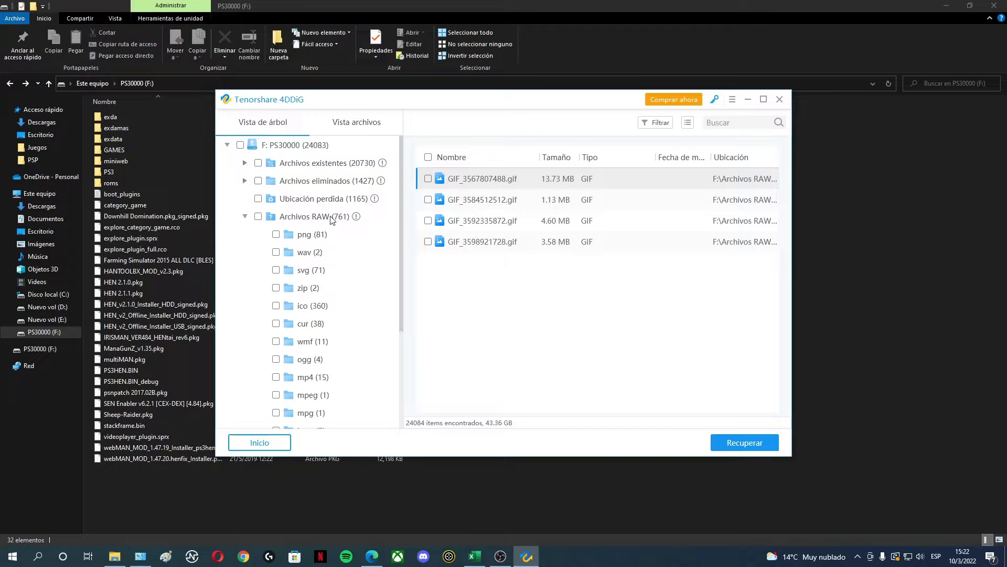
# Select PNG_8598372352.png in the png folder of Archivos RAW and start its recovery
pyautogui.click(289, 147)
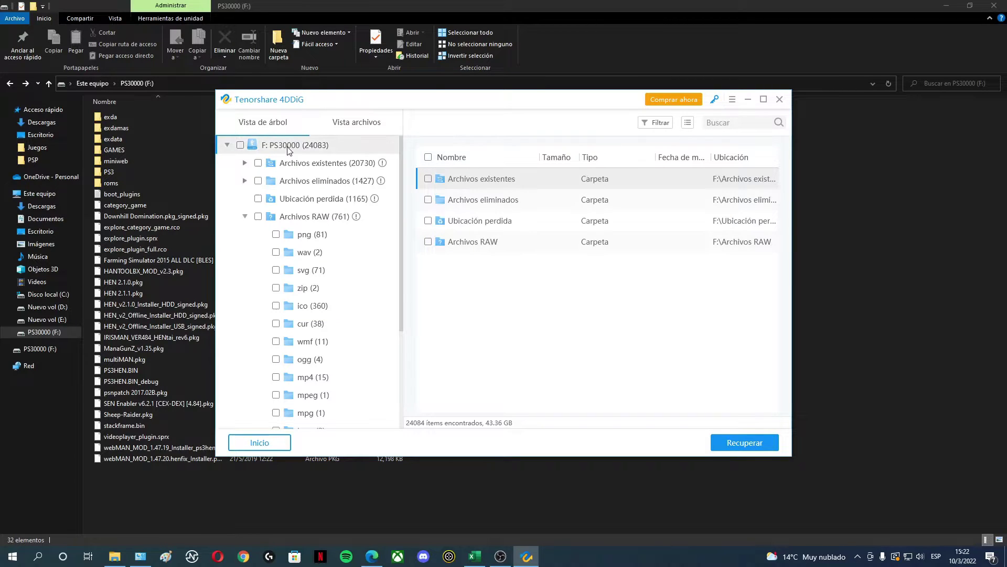
pyautogui.click(323, 218)
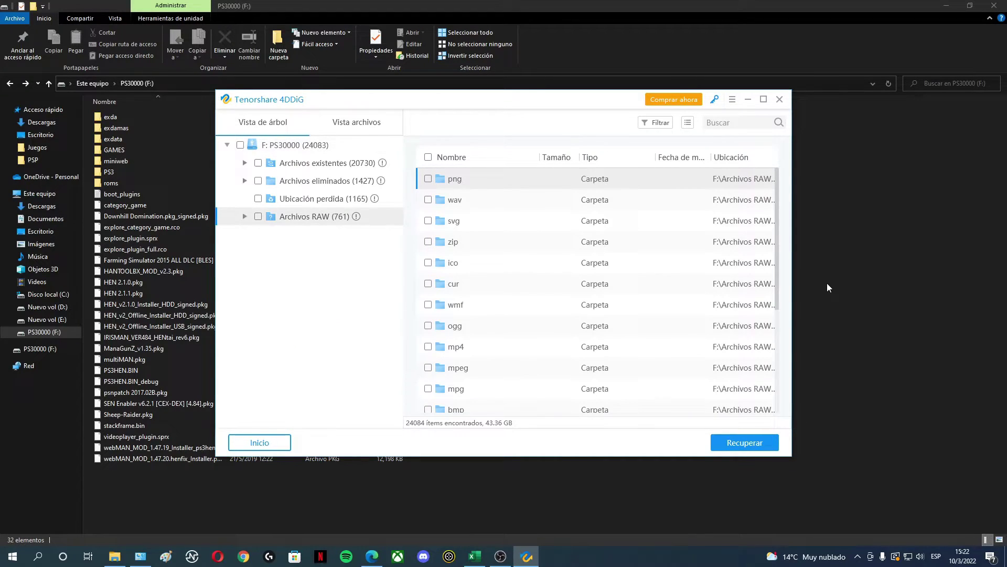
pyautogui.doubleClick(480, 181)
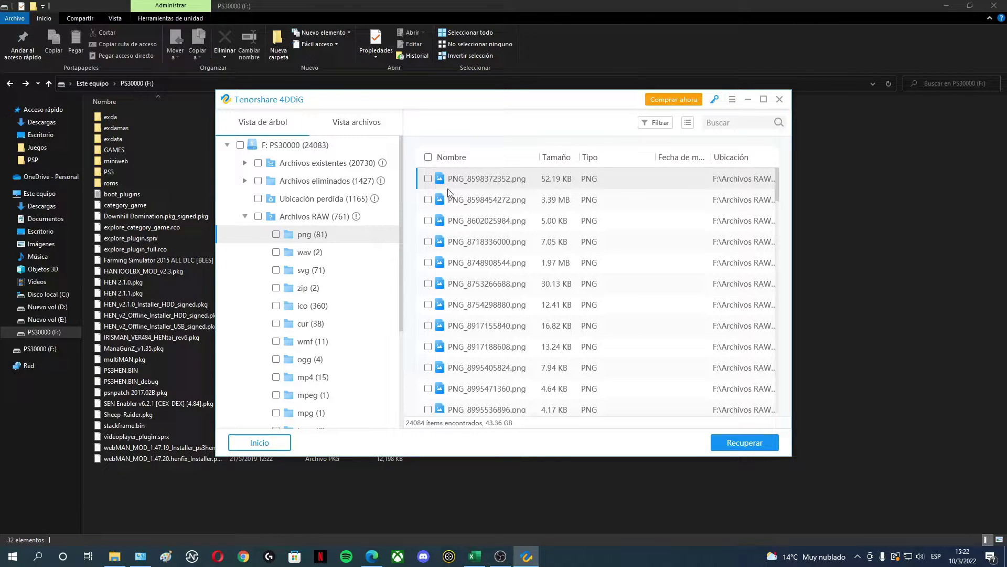
pyautogui.click(428, 179)
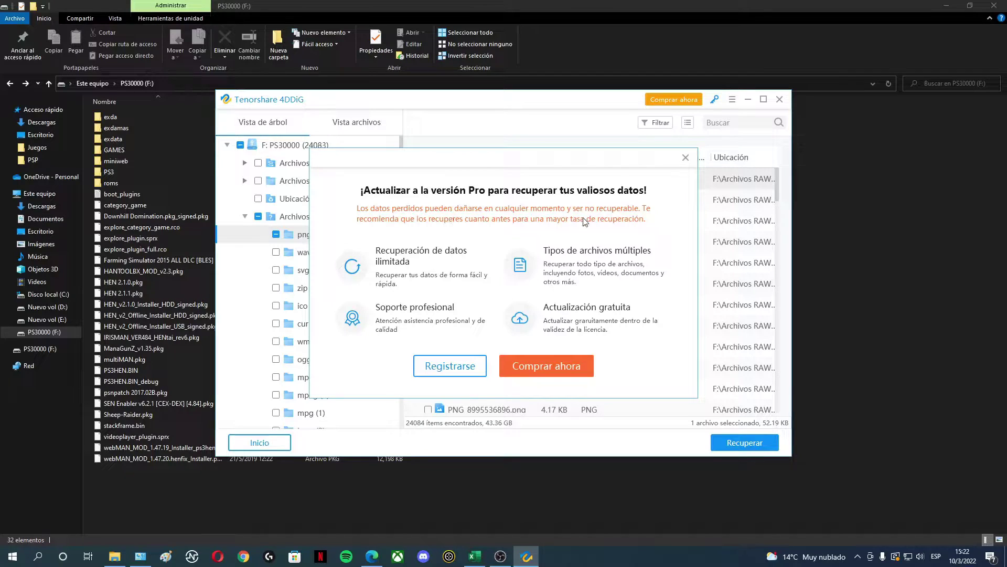
# Register Tenorshare 4DDiG with the licensed e-mail address and the registration code, and accept the activation
pyautogui.click(446, 365)
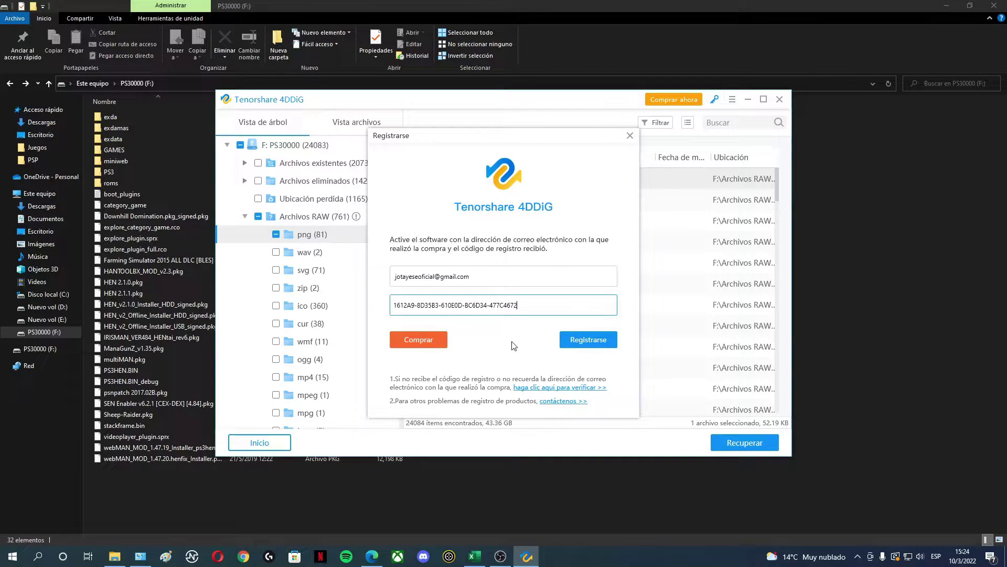
pyautogui.click(588, 339)
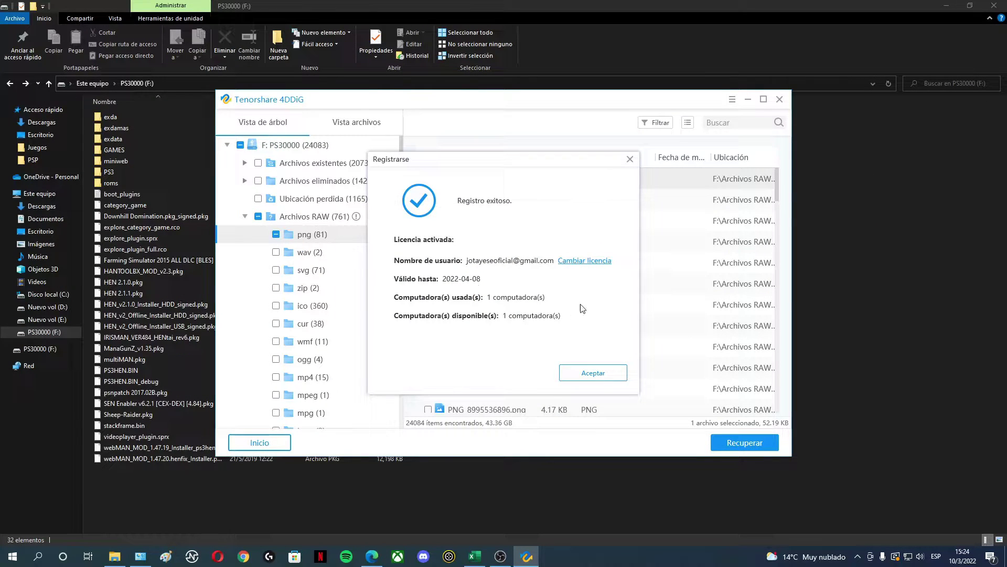
pyautogui.click(593, 372)
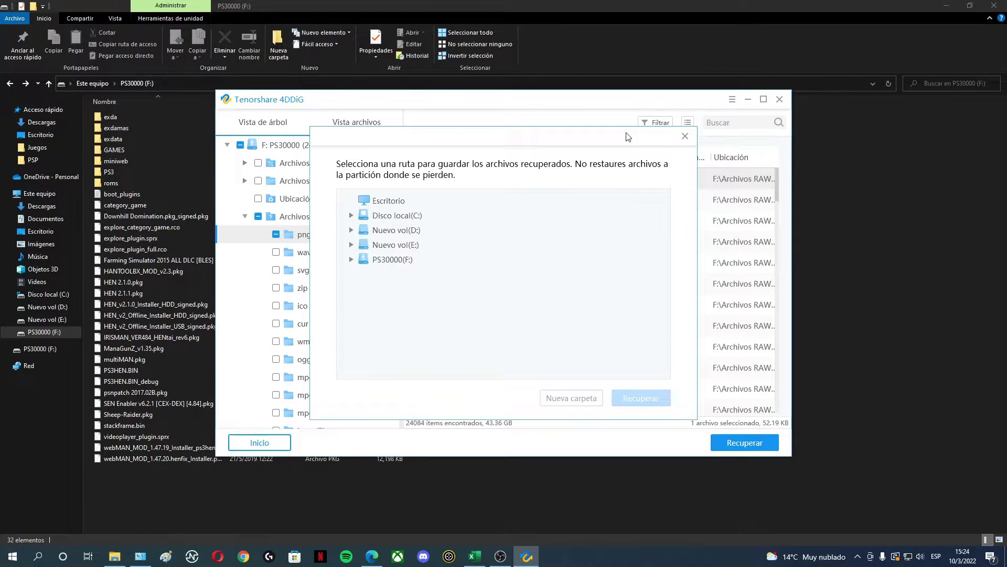
# Recover the selected PNG file to the RECUPERACION folder on Nuevo vol (E:)
pyautogui.moveTo(626, 137); pyautogui.dragTo(550, 196)
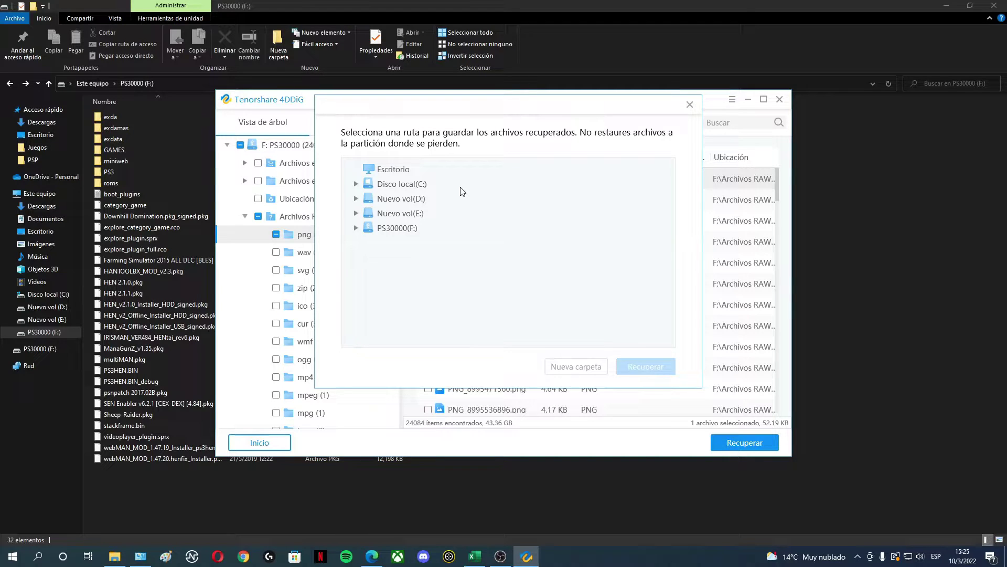
pyautogui.click(395, 230)
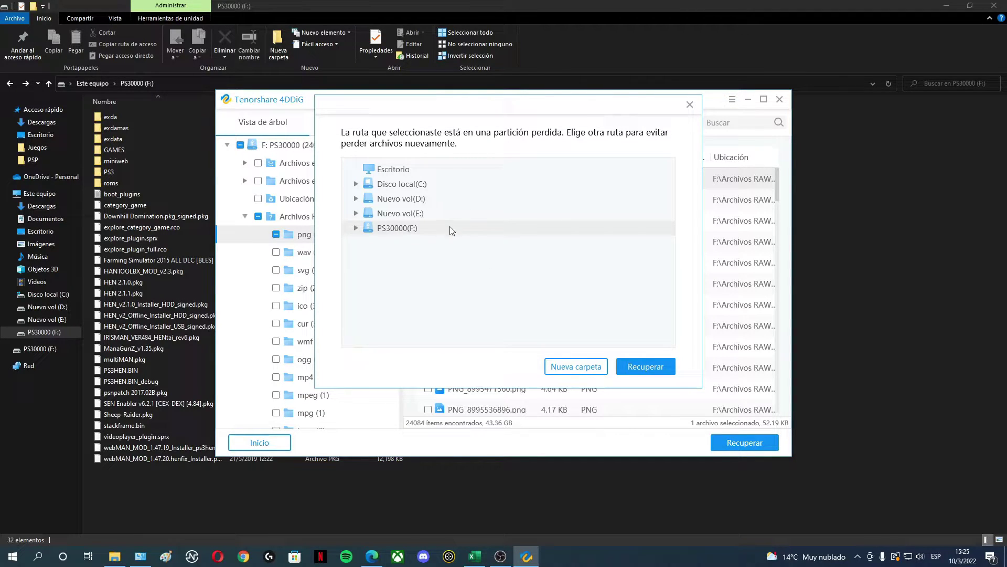
pyautogui.click(409, 213)
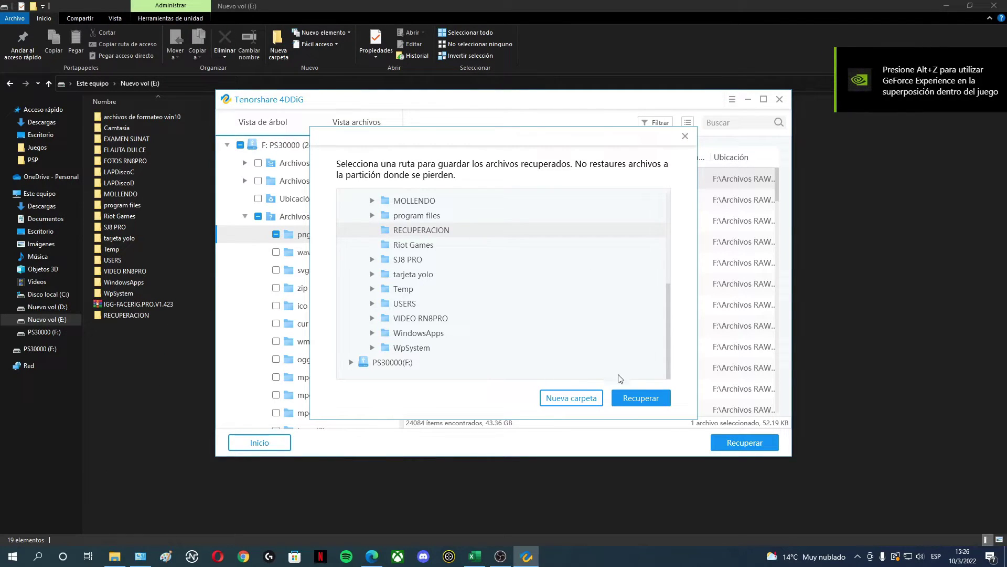
pyautogui.click(640, 397)
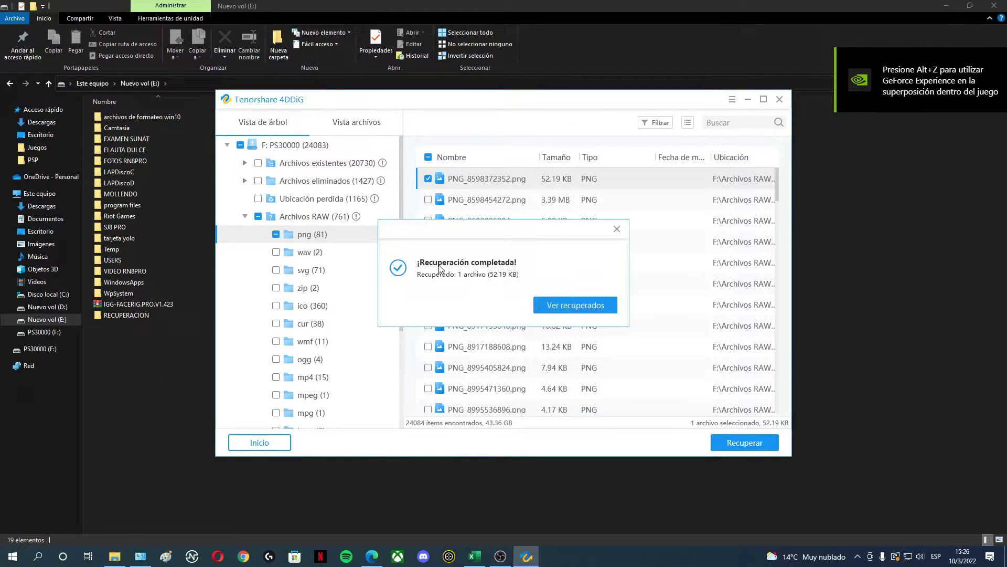
pyautogui.click(139, 401)
pyautogui.doubleClick(139, 315)
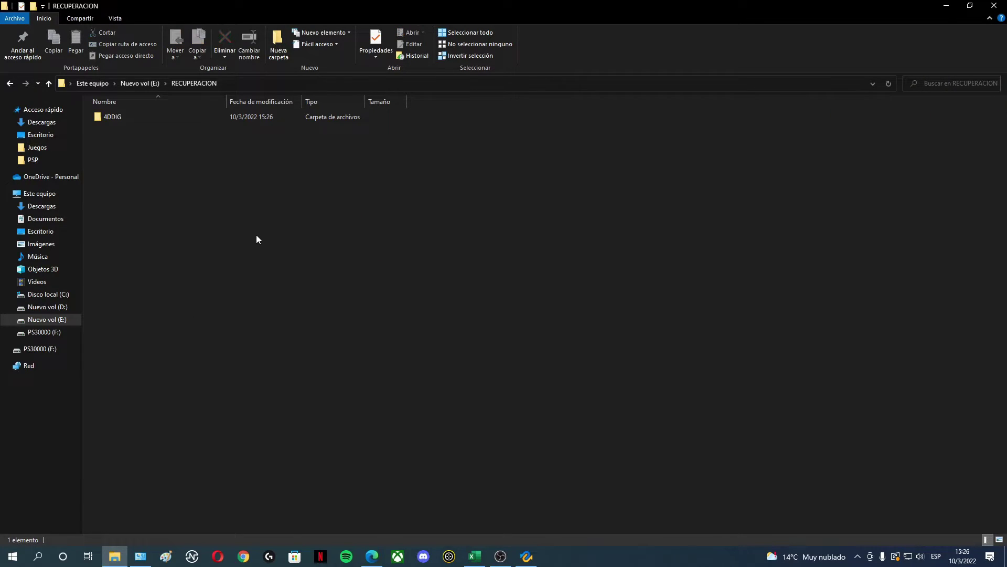
pyautogui.doubleClick(117, 120)
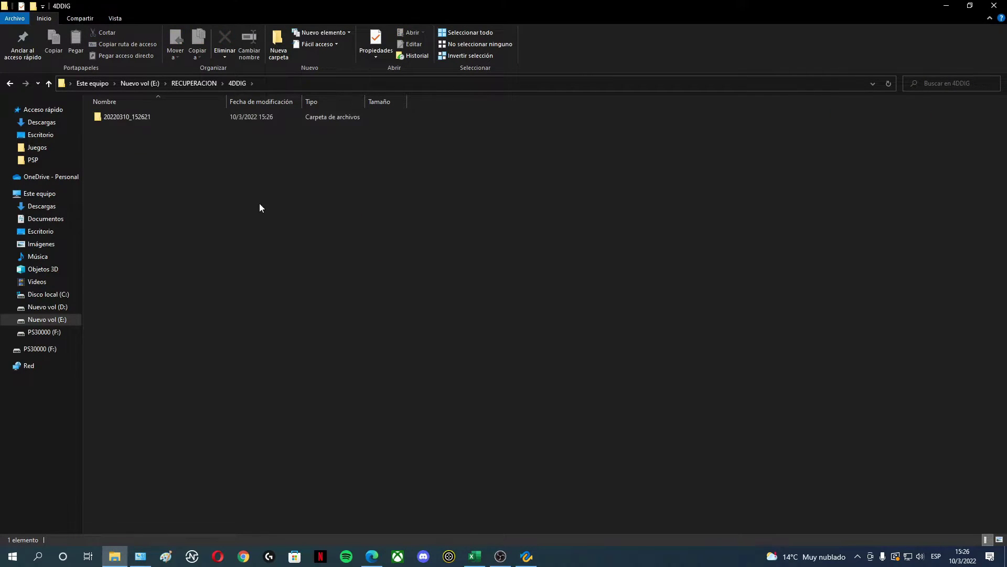
pyautogui.doubleClick(125, 116)
pyautogui.doubleClick(125, 115)
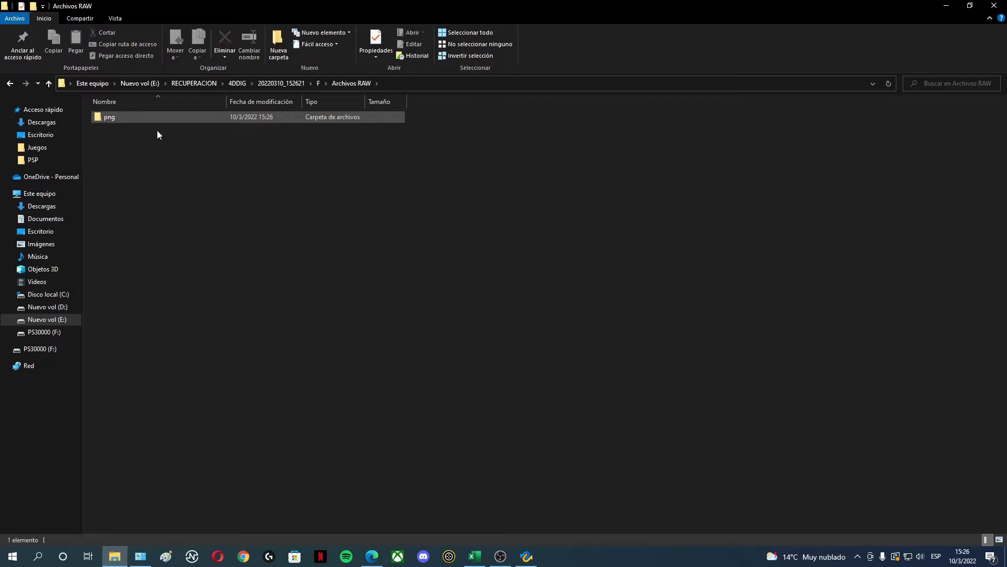
pyautogui.doubleClick(144, 119)
pyautogui.doubleClick(119, 134)
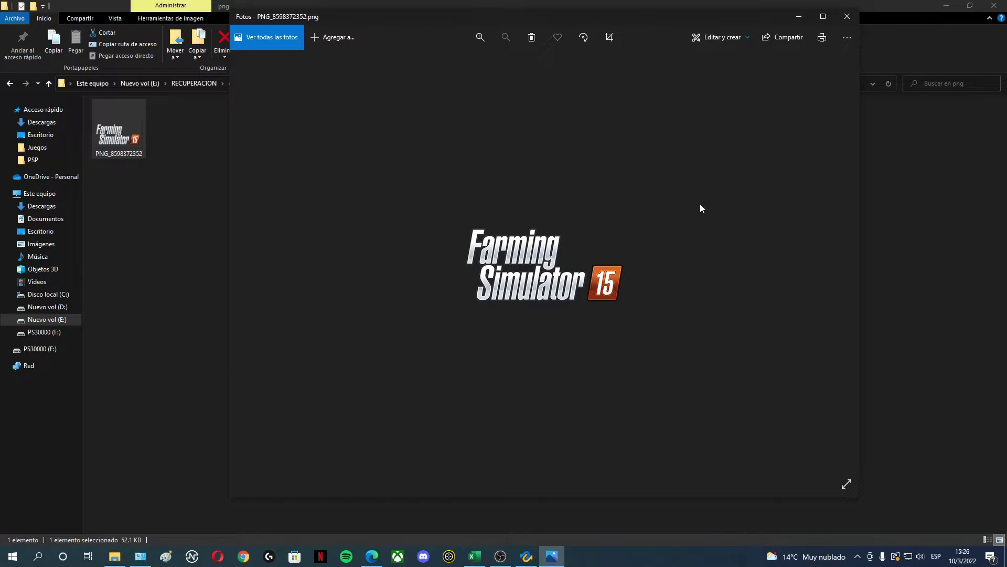
pyautogui.click(847, 17)
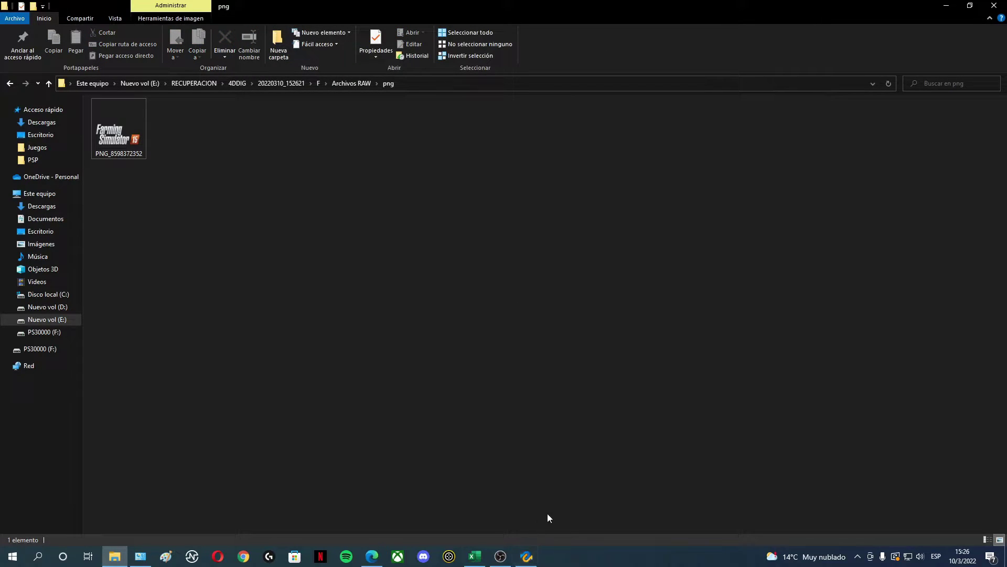
# Switch back to Tenorshare 4DDiG and additionally select MP4_15214395392.mp4 in the mp4 folder of Archivos RAW
pyautogui.click(526, 556)
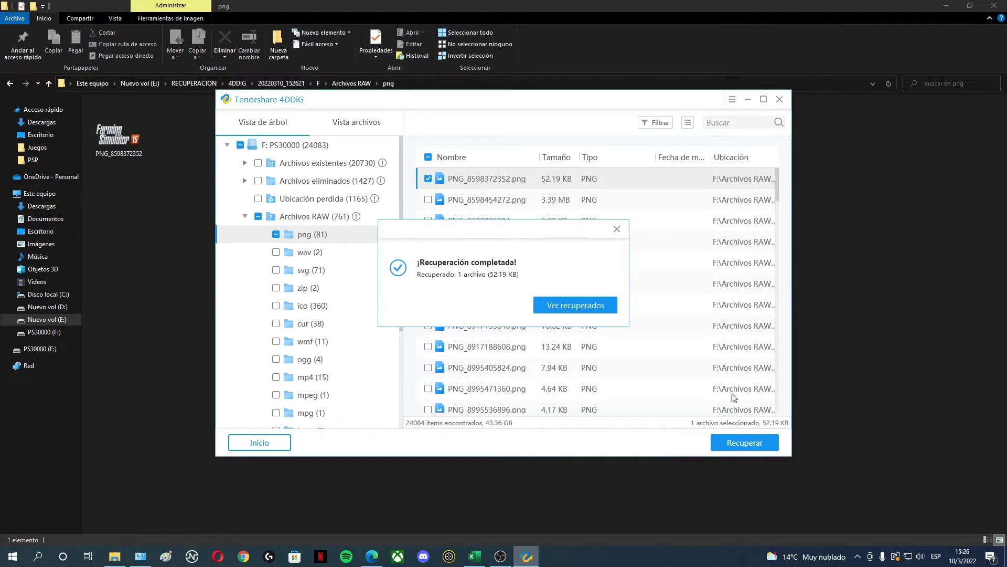
pyautogui.click(617, 227)
pyautogui.scroll(-3, 315, 241)
pyautogui.click(317, 239)
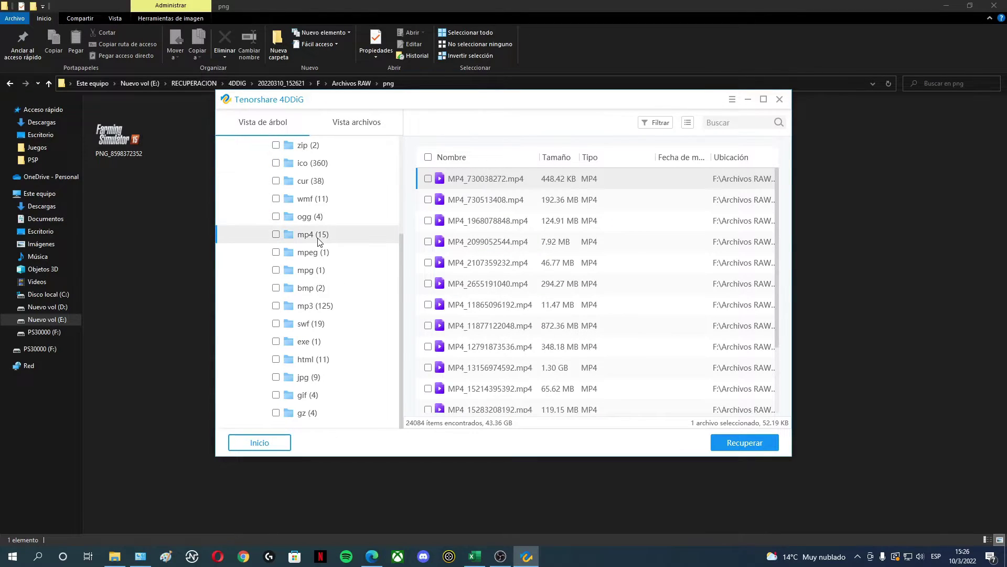
pyautogui.scroll(-2, 733, 242)
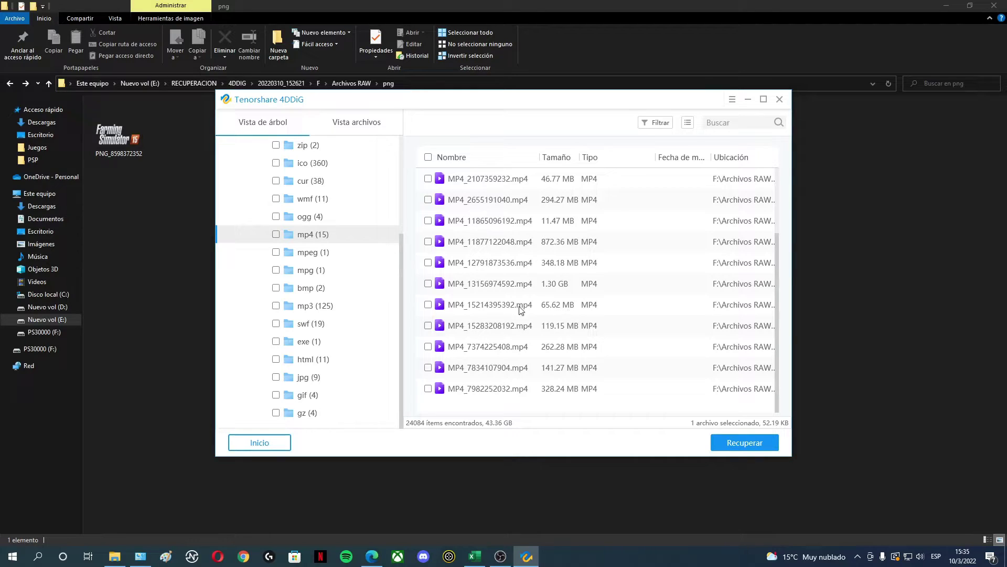
pyautogui.click(429, 305)
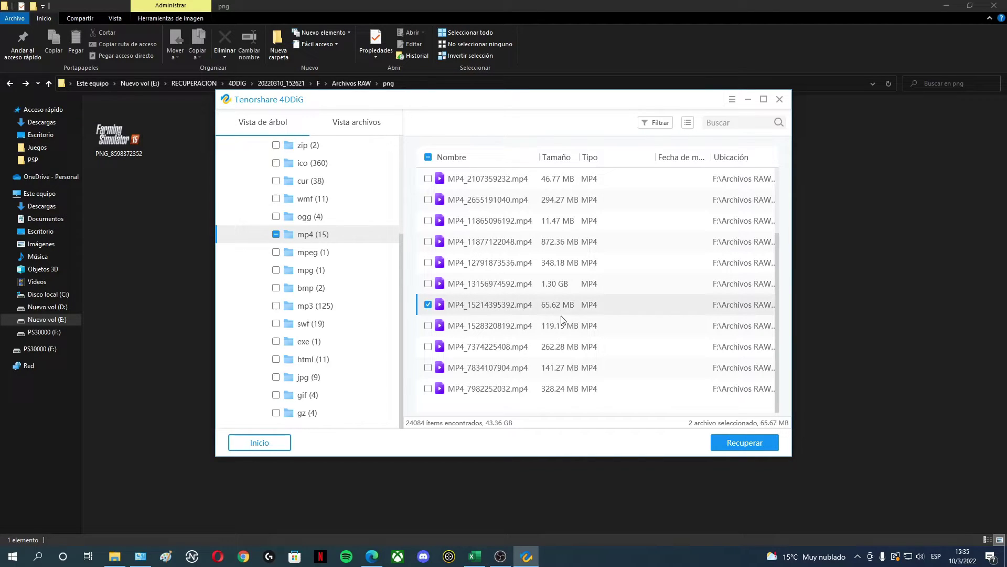
# Recover the selected files to the RECUPERACION folder on Nuevo vol (E:)
pyautogui.click(747, 445)
pyautogui.scroll(-4, 479, 263)
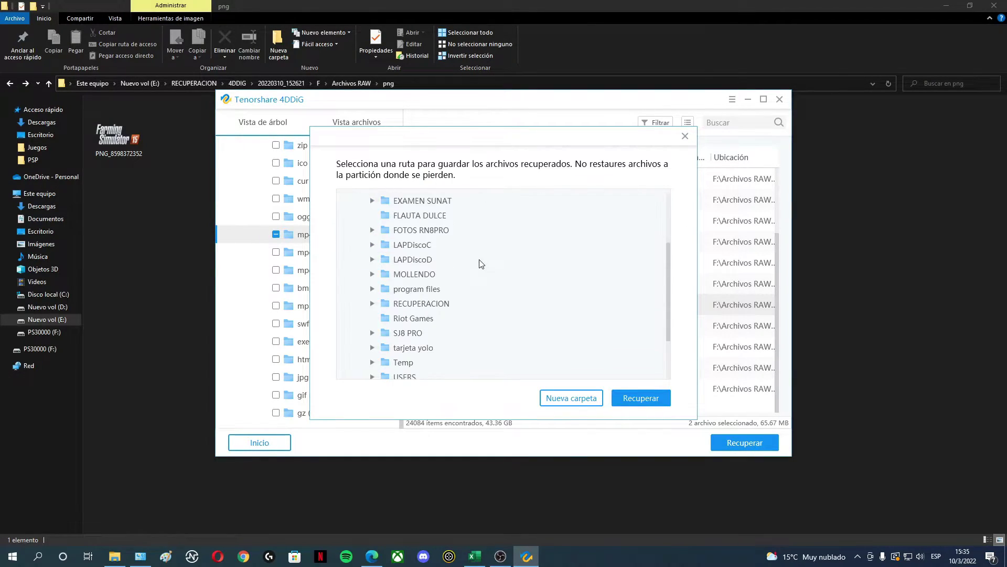
pyautogui.click(473, 231)
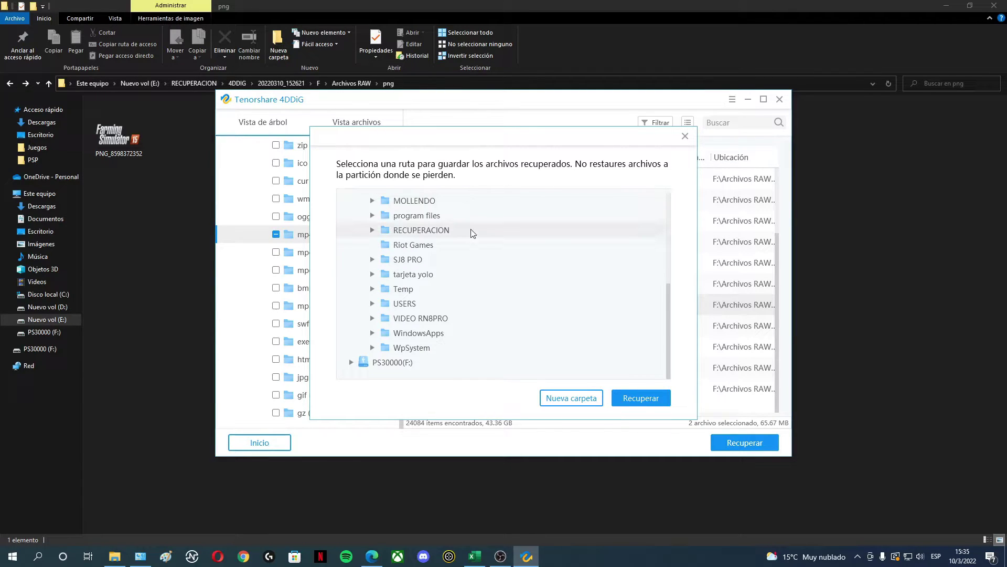
pyautogui.click(625, 398)
# Show the recovered files in File Explorer and play MP4_15214395392.mp4 from the mp4 folder
pyautogui.click(568, 306)
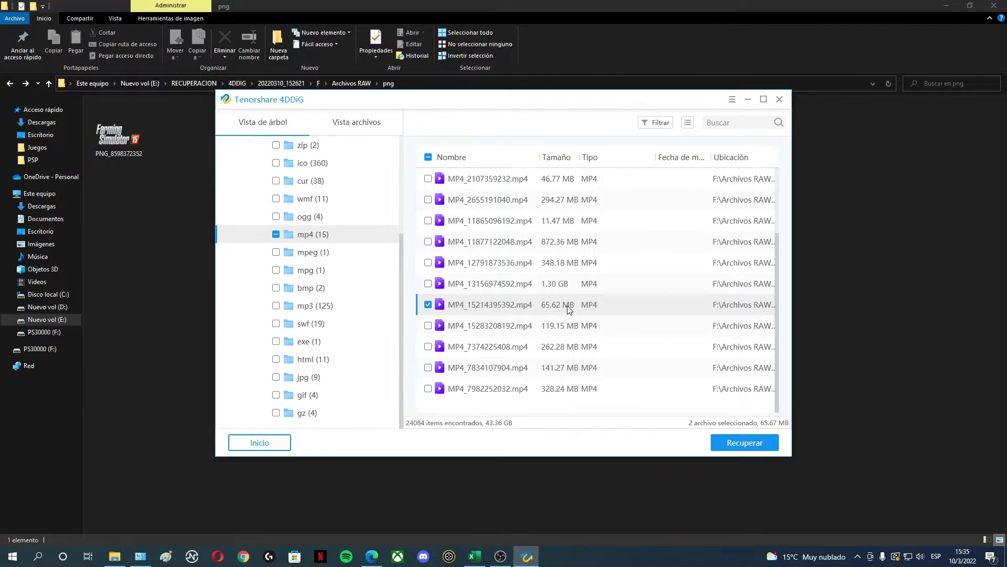
pyautogui.doubleClick(117, 116)
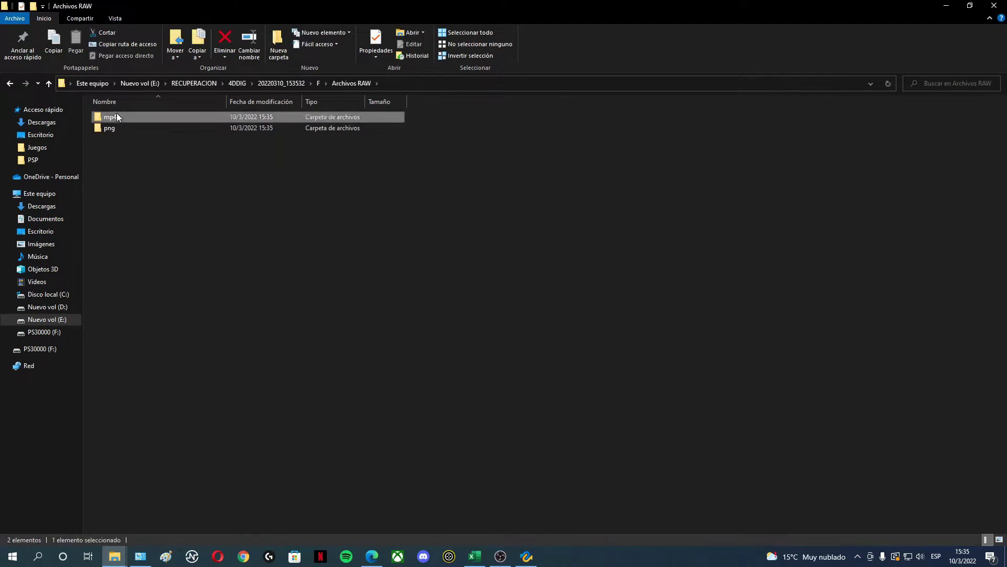
pyautogui.click(129, 140)
pyautogui.doubleClick(129, 140)
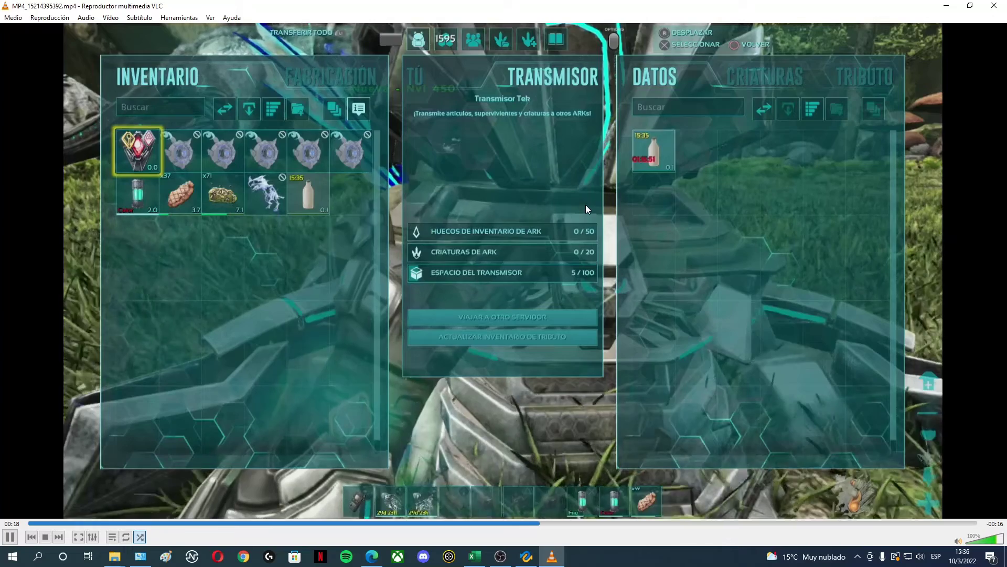
# Close the video player, return to Tenorshare 4DDiG and additionally select MP3_3698134016.mp3 in the mp3 folder of Archivos RAW
pyautogui.click(996, 5)
pyautogui.hotkey('alt', 'Tab')
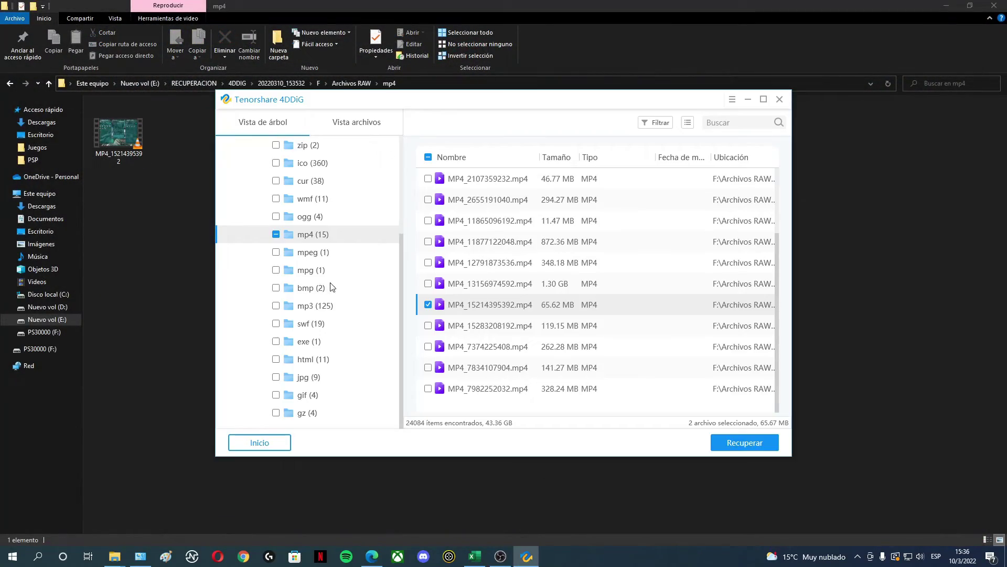
pyautogui.click(317, 308)
pyautogui.scroll(-20, 525, 315)
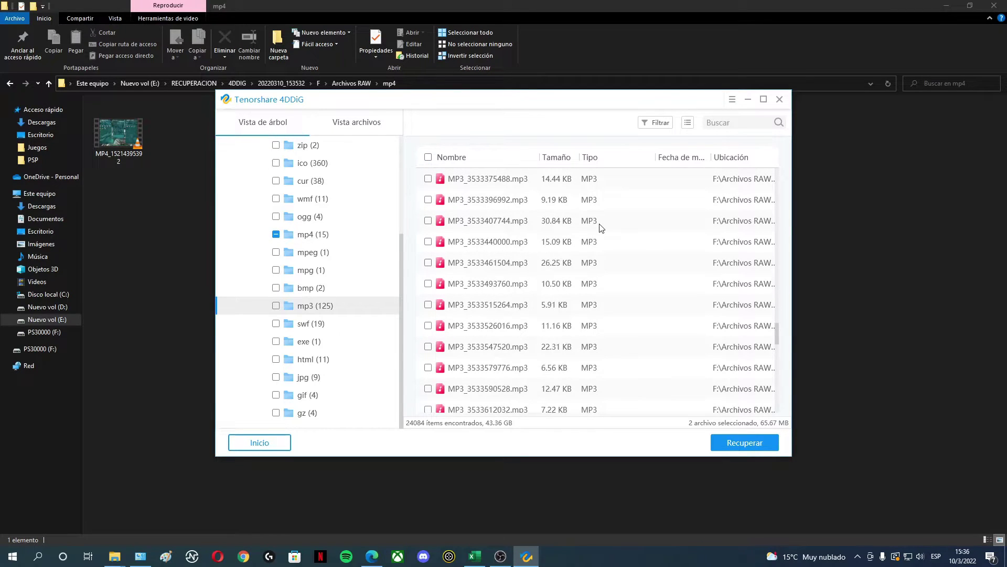
pyautogui.scroll(20, 580, 384)
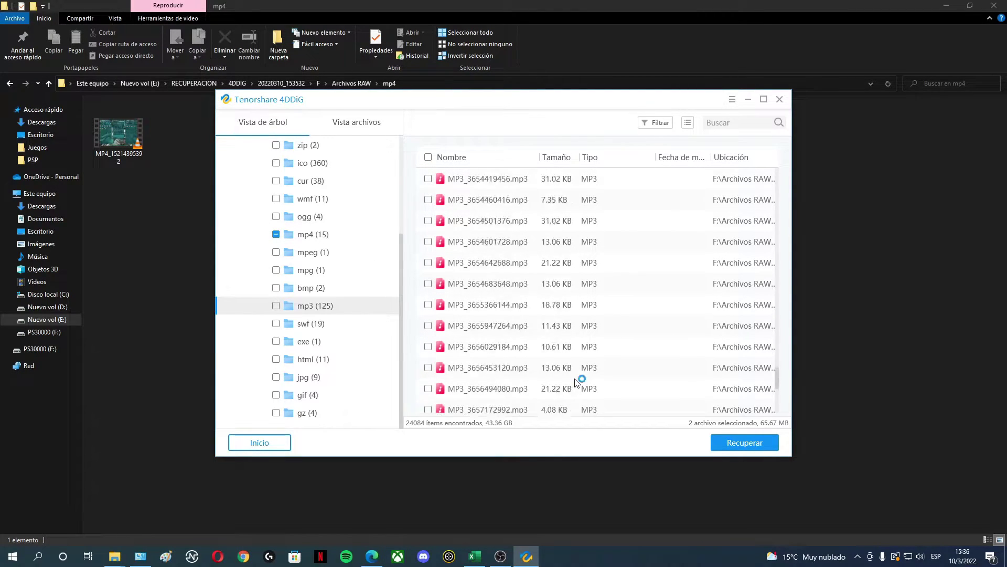
pyautogui.scroll(-12, 596, 340)
pyautogui.scroll(12, 541, 341)
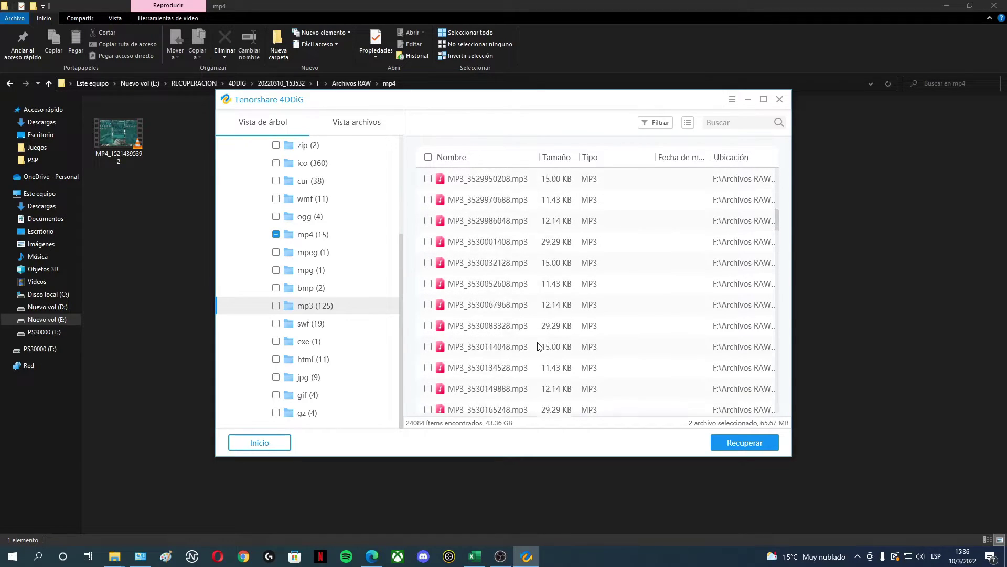
pyautogui.scroll(-20, 590, 291)
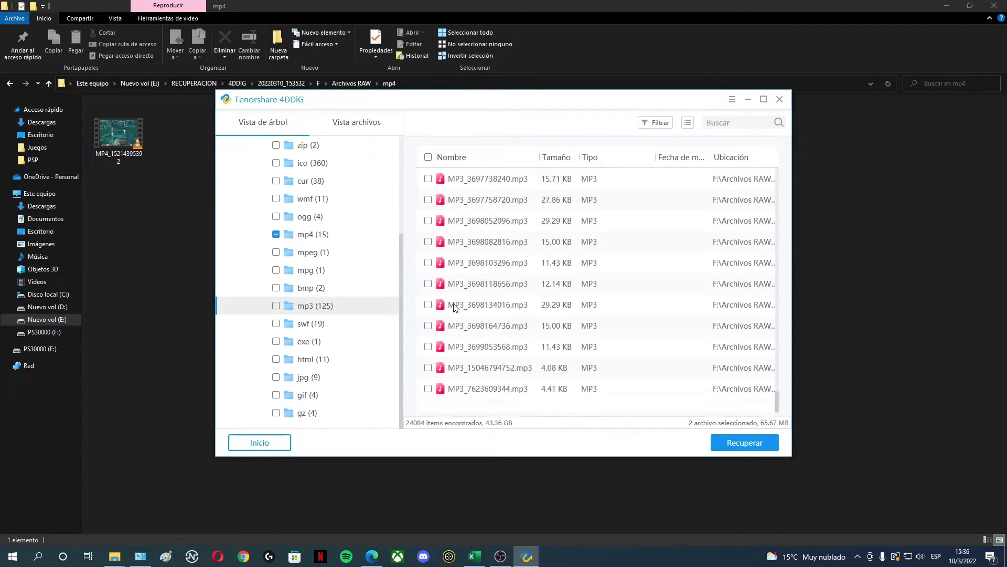
pyautogui.click(428, 304)
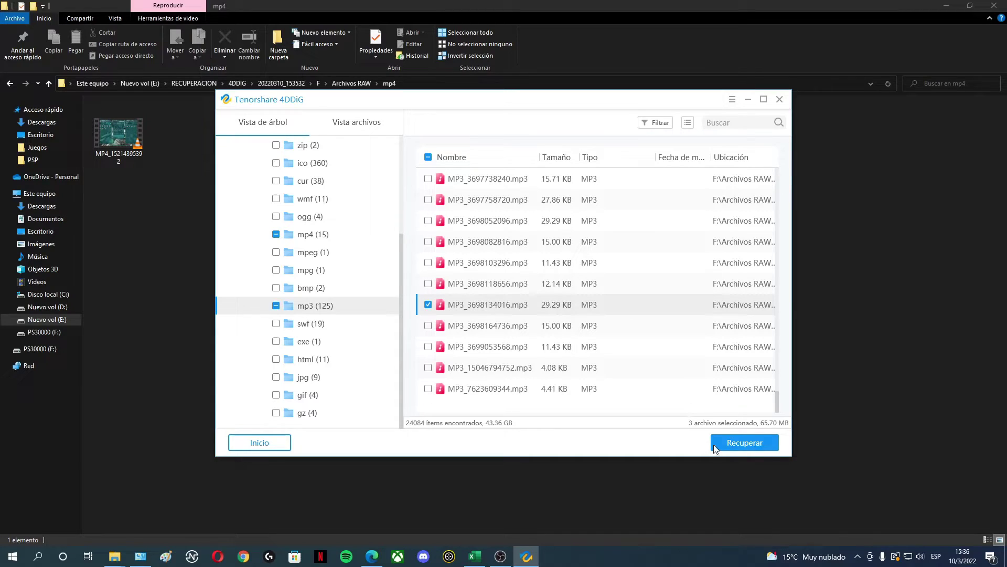
# Recover the three selected files to the RECUPERACION folder on E: and show them in File Explorer
pyautogui.click(758, 448)
pyautogui.click(665, 405)
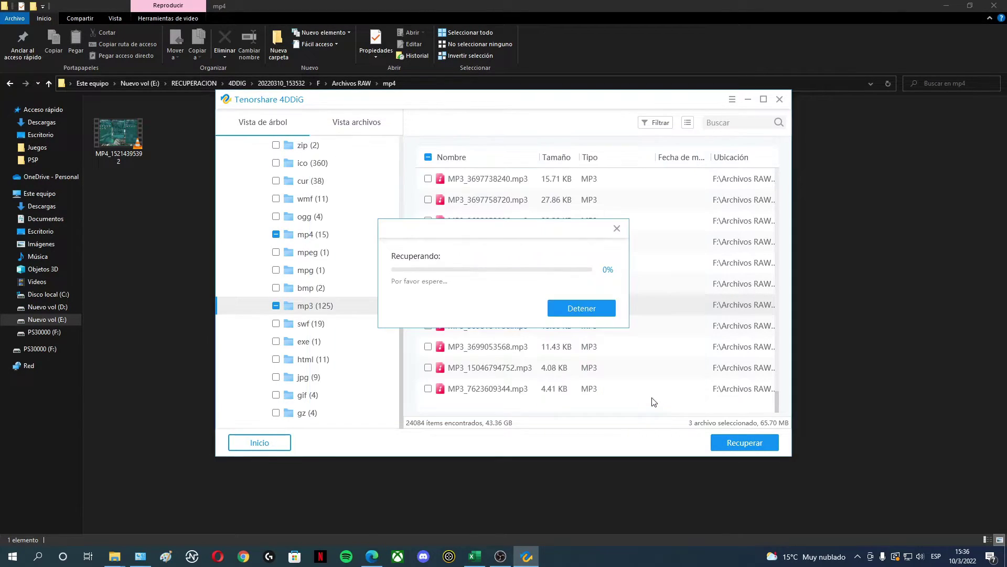
pyautogui.click(575, 310)
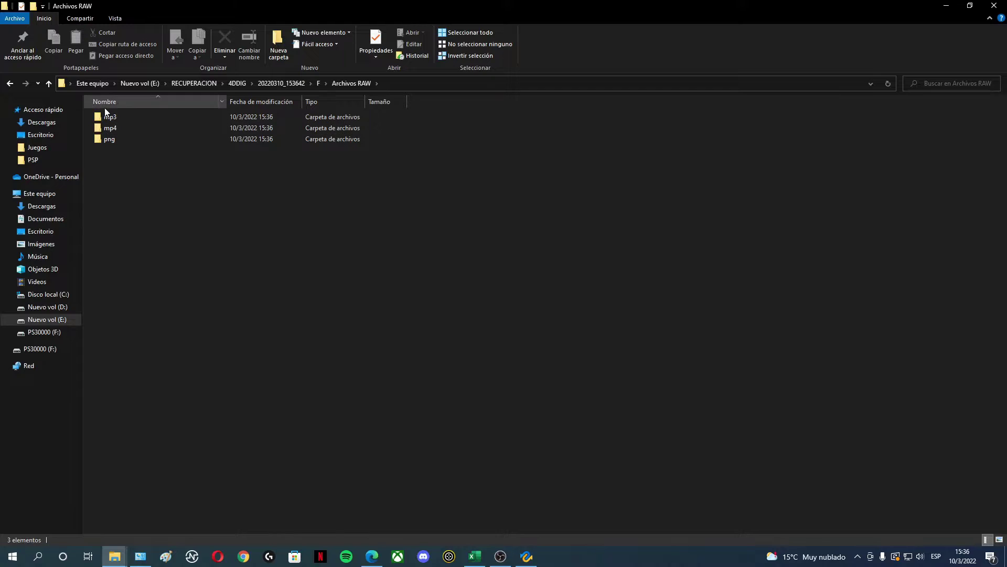
pyautogui.doubleClick(139, 116)
pyautogui.click(141, 117)
pyautogui.doubleClick(141, 117)
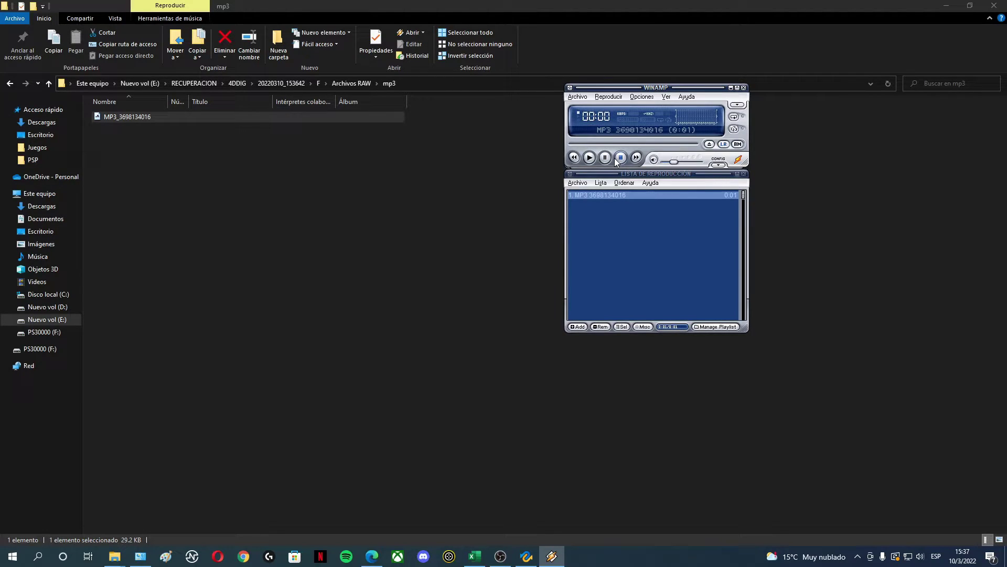
pyautogui.click(526, 556)
pyautogui.click(349, 377)
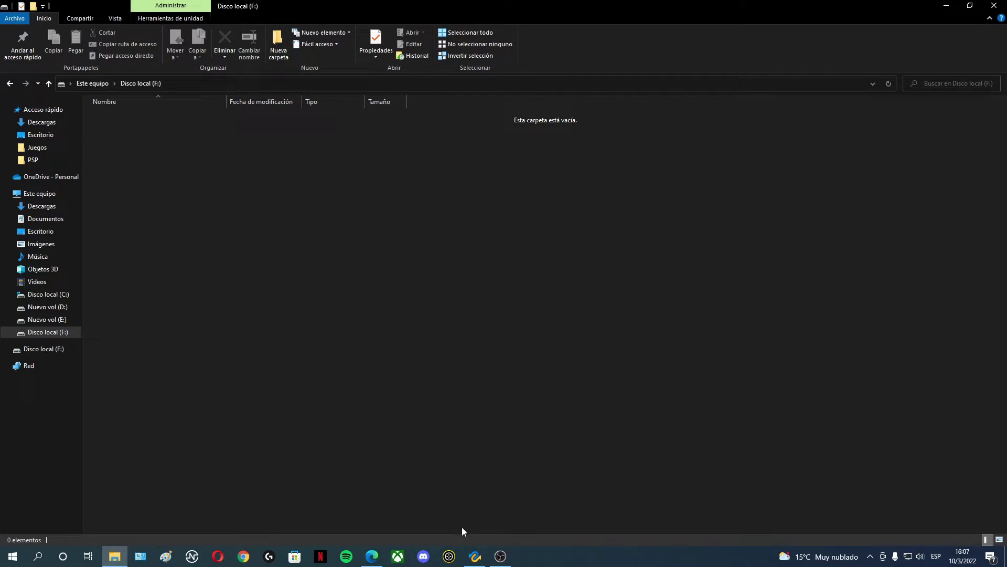
# Switch to Tenorshare 4DDiG and scan Unidad de USB (F:) for all file types
pyautogui.click(476, 556)
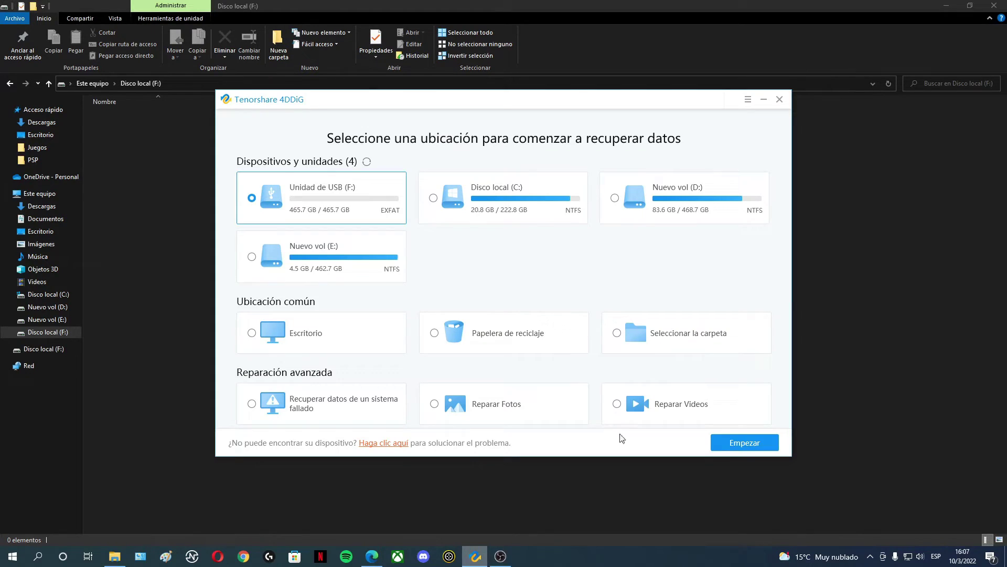
pyautogui.click(756, 446)
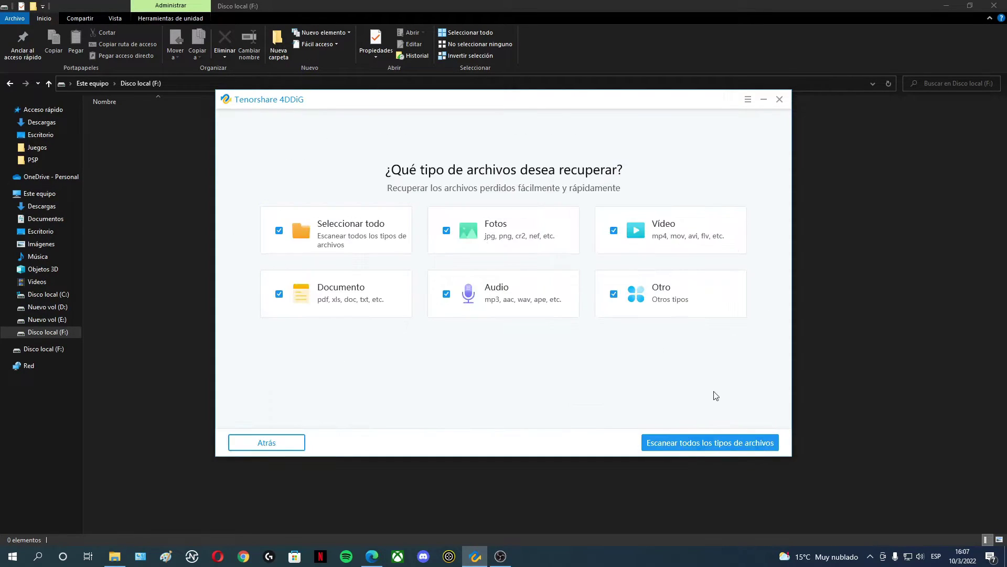
pyautogui.click(727, 446)
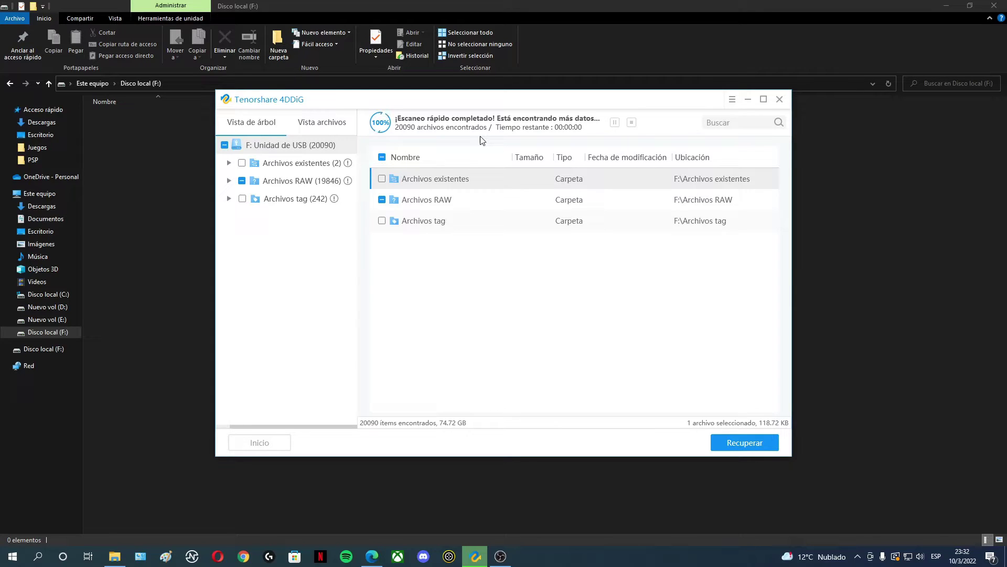
# Browse the ico, exe and gz folders in Archivos RAW and select PNG_300202123264.png in the png folder
pyautogui.click(278, 180)
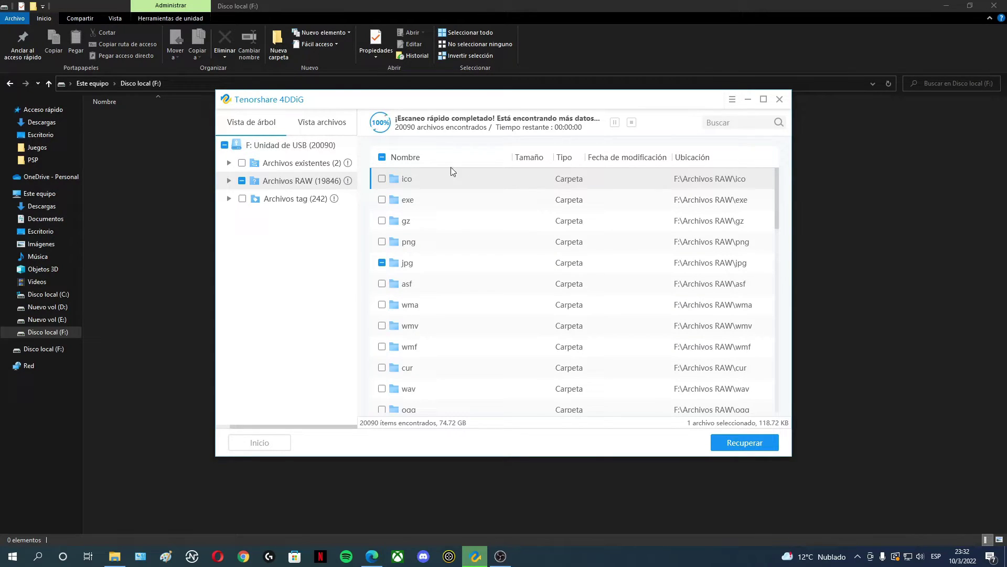
pyautogui.doubleClick(270, 184)
pyautogui.click(303, 201)
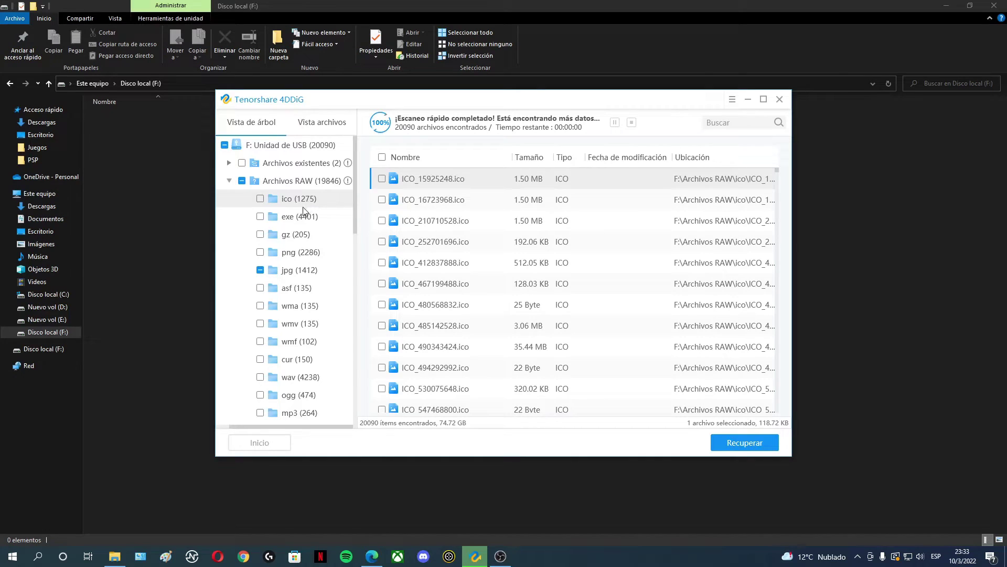
pyautogui.click(299, 220)
pyautogui.click(312, 234)
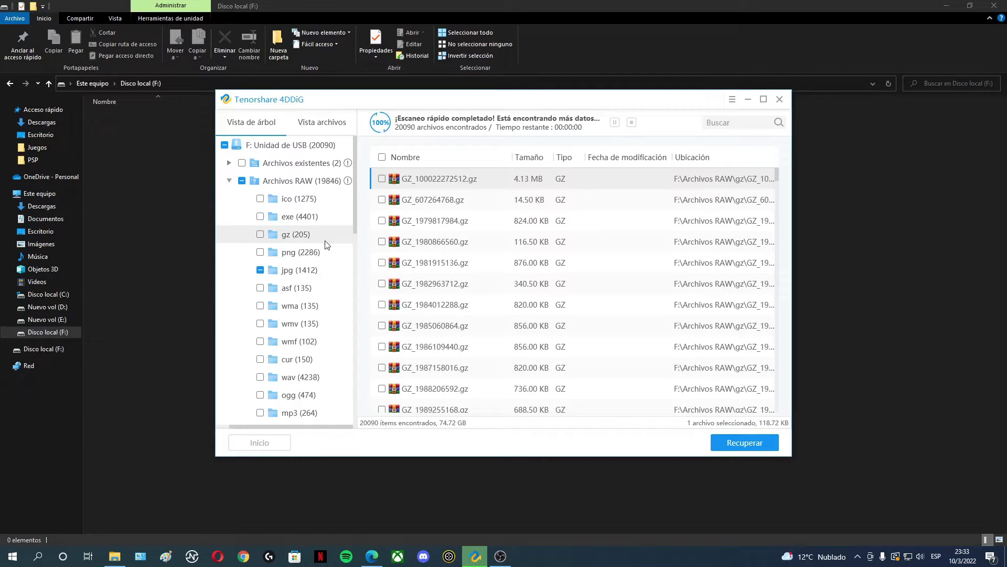
pyautogui.scroll(-1, 318, 199)
pyautogui.click(318, 200)
pyautogui.click(383, 179)
# Recover the selected PNG and JPG files to the RECUPERACION folder on Nuevo vol (E:)
pyautogui.click(740, 438)
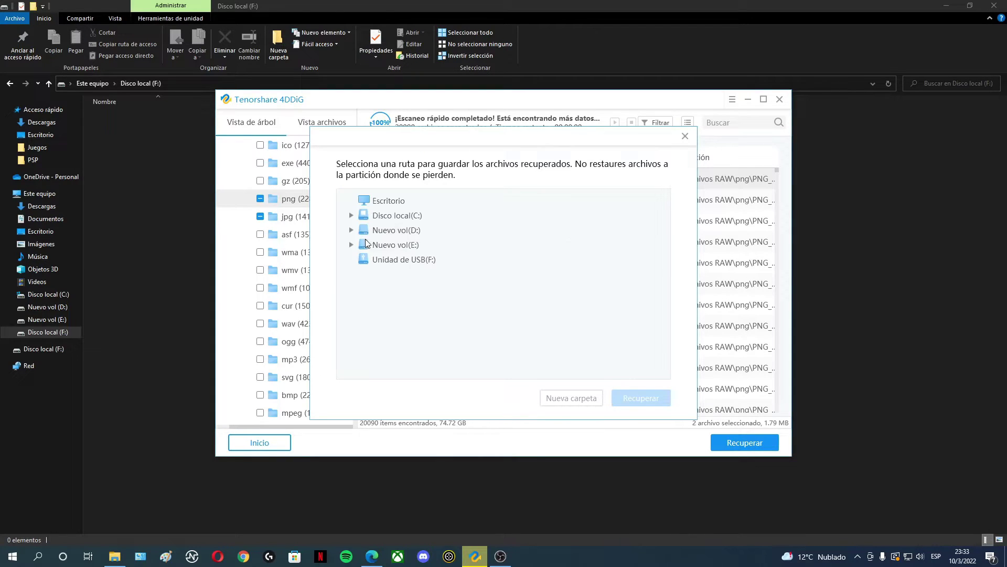
pyautogui.click(357, 245)
pyautogui.click(421, 262)
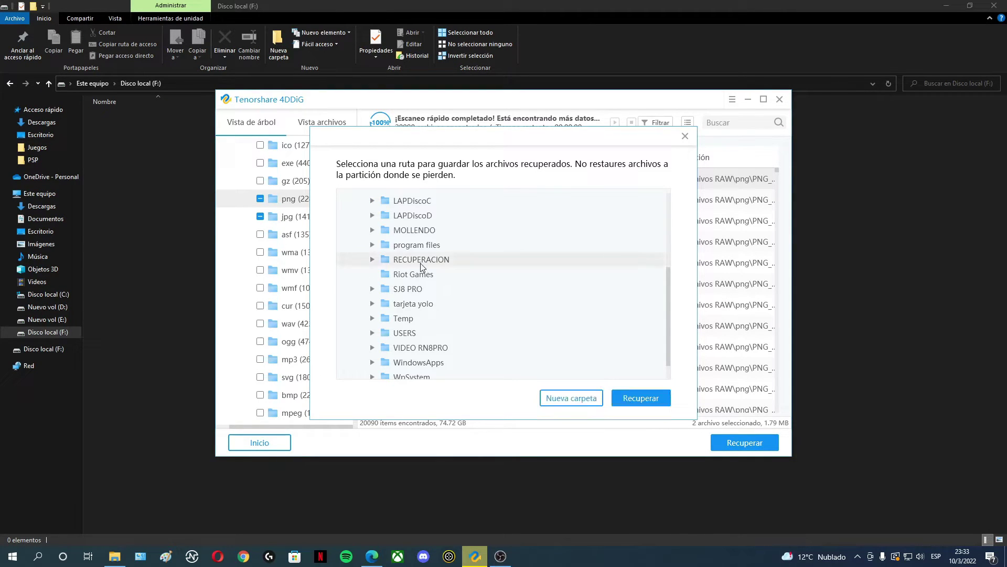
pyautogui.click(615, 402)
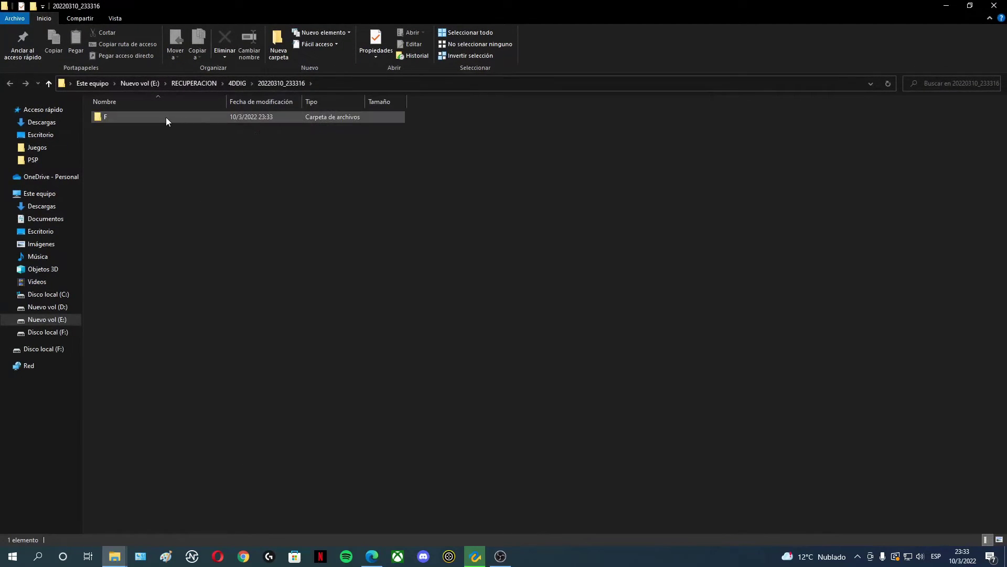
pyautogui.doubleClick(166, 118)
pyautogui.doubleClick(166, 117)
pyautogui.doubleClick(143, 127)
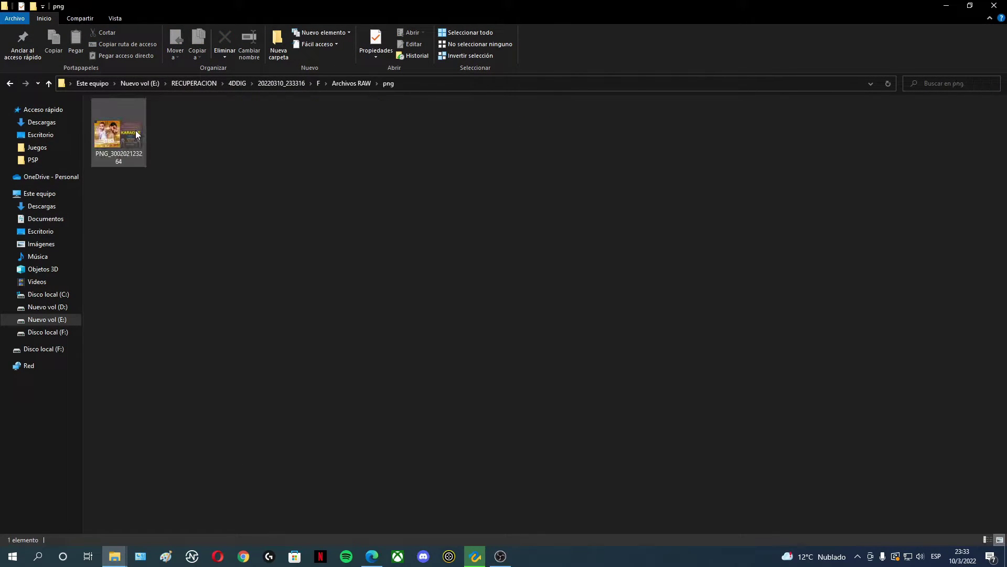
pyautogui.click(136, 145)
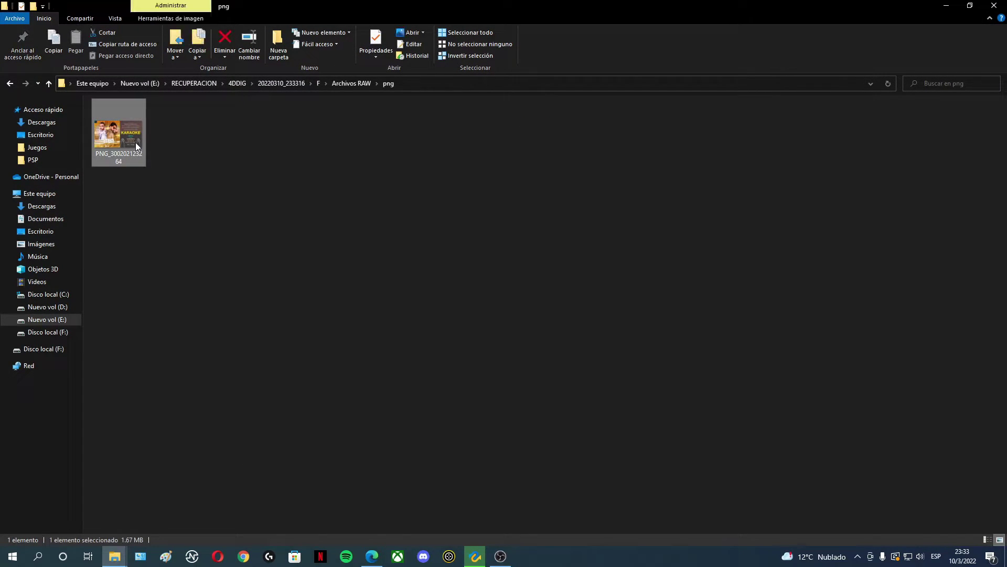
pyautogui.doubleClick(135, 143)
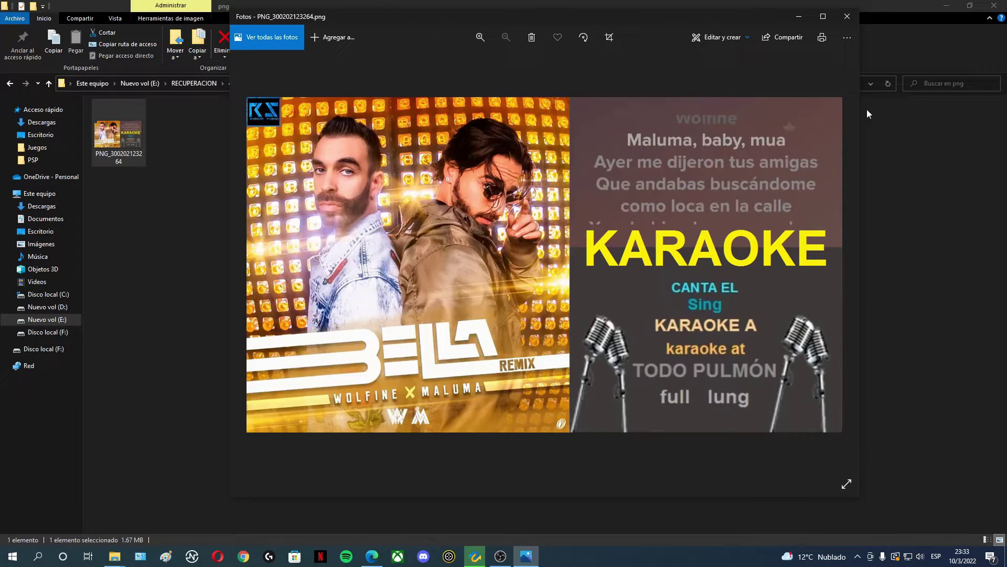
pyautogui.click(847, 16)
pyautogui.click(262, 232)
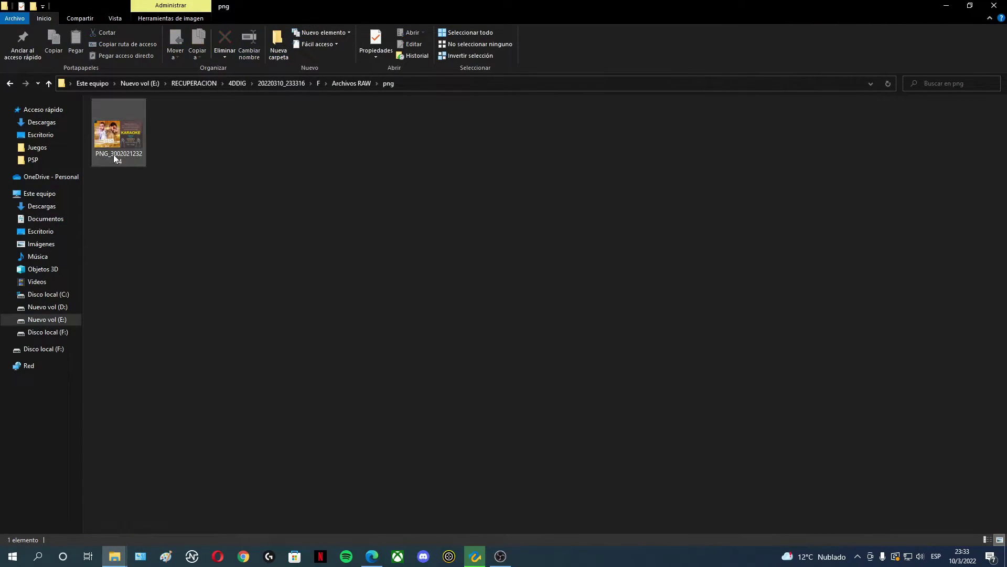
# Switch back to Tenorshare 4DDiG and leave only JPG_300204154880.jpg in the jpg folder selected
pyautogui.hotkey('alt', 'Tab')
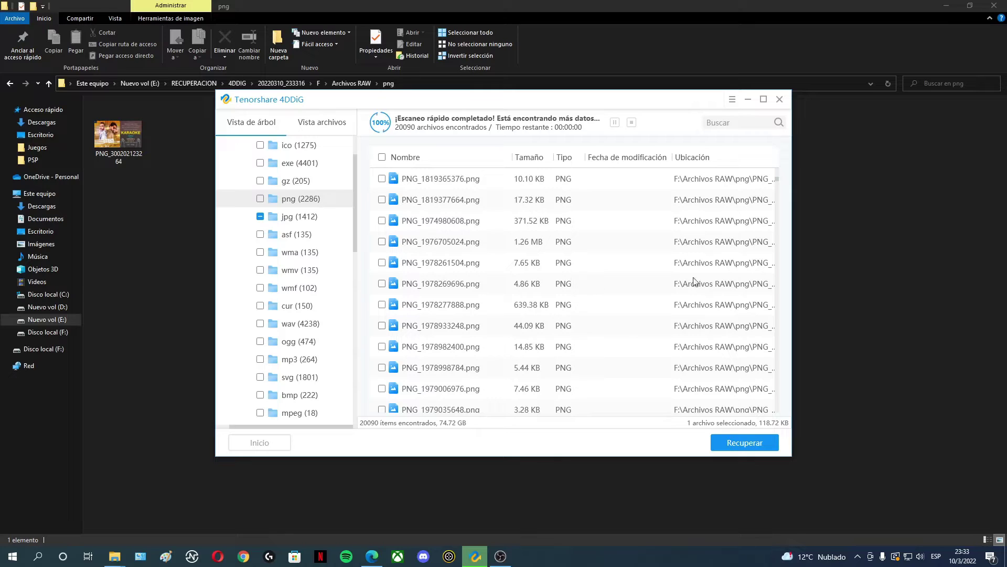
pyautogui.click(261, 198)
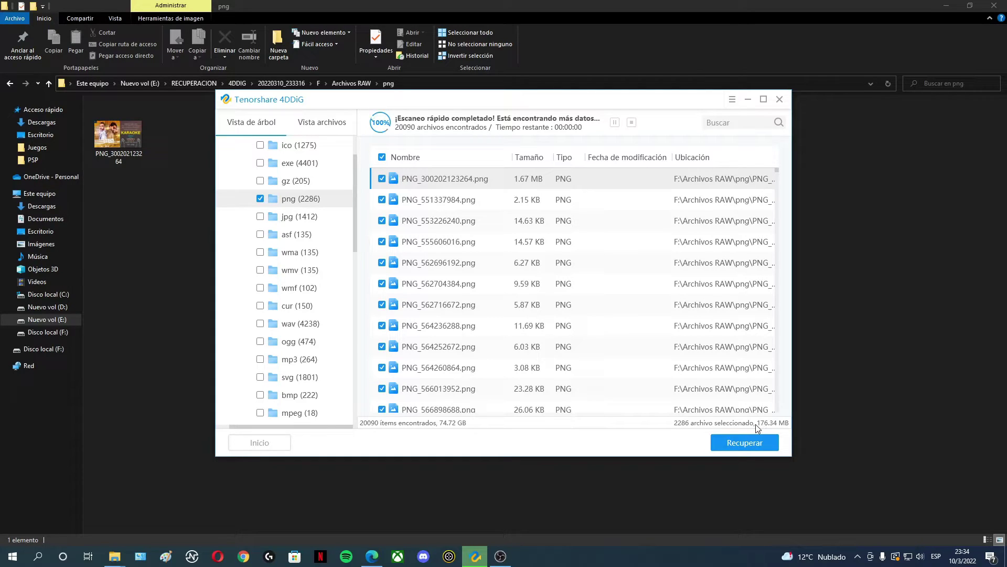
pyautogui.click(298, 217)
pyautogui.click(382, 178)
# Recover the selected JPG file to the RECUPERACION folder on Nuevo vol (E:) and show it in File Explorer
pyautogui.click(748, 442)
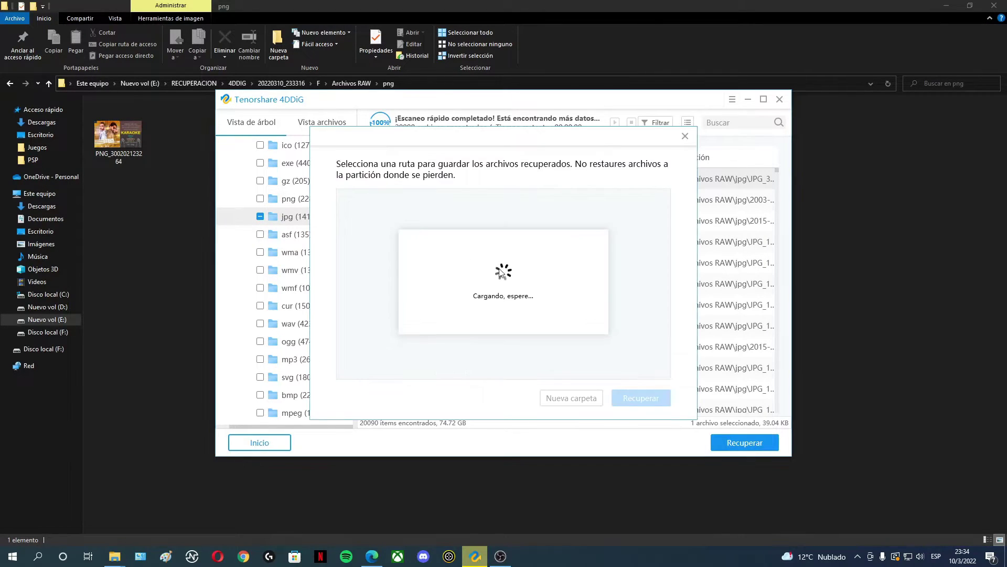
pyautogui.doubleClick(376, 243)
pyautogui.scroll(-2, 435, 315)
pyautogui.click(427, 304)
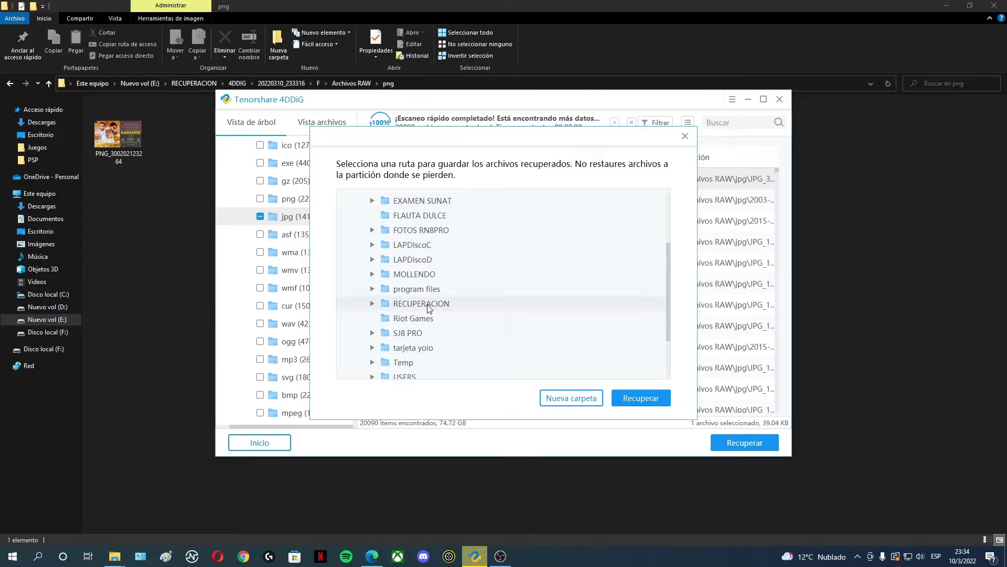
pyautogui.click(641, 401)
pyautogui.click(577, 307)
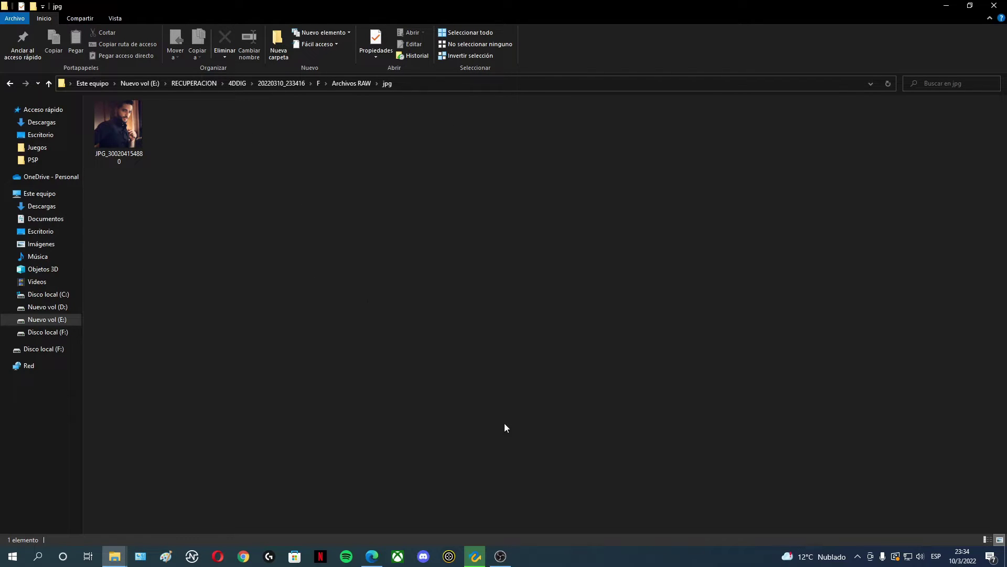
# Switch back to Tenorshare 4DDiG and leave only MP4_397926690816.mp4 in the mp4 folder of Archivos RAW selected
pyautogui.click(476, 556)
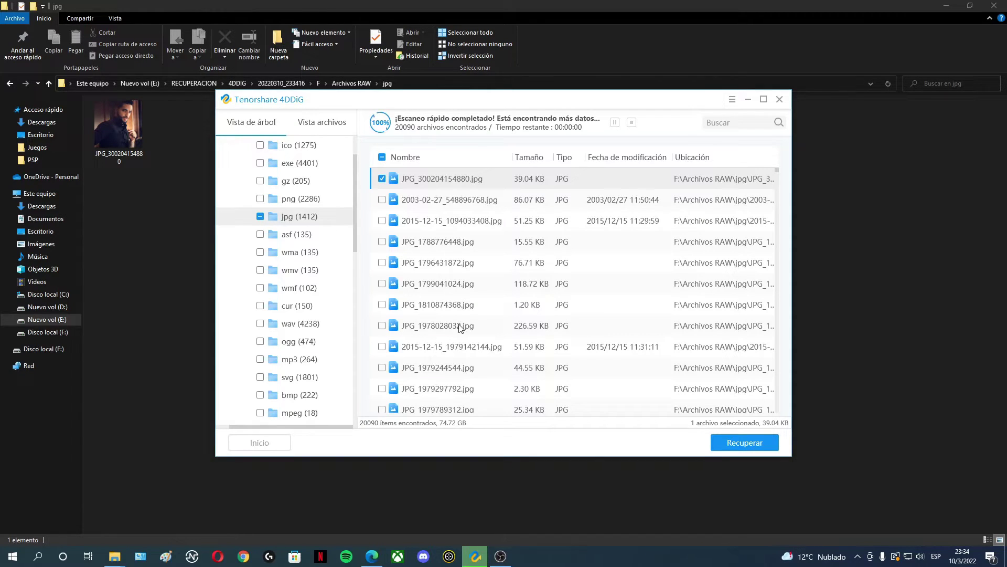
pyautogui.scroll(-3, 315, 246)
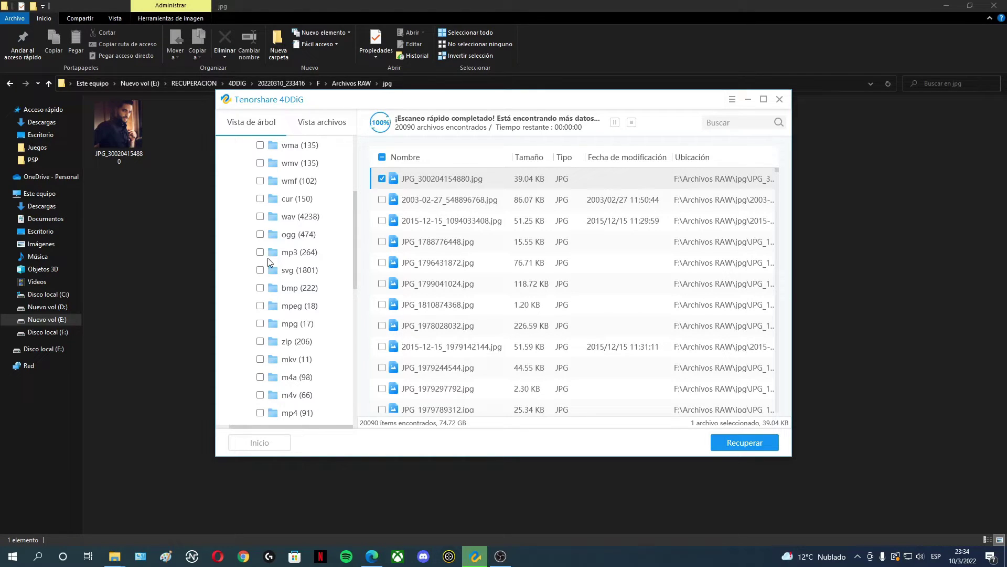
pyautogui.click(294, 253)
pyautogui.hotkey('ctrl', 'a')
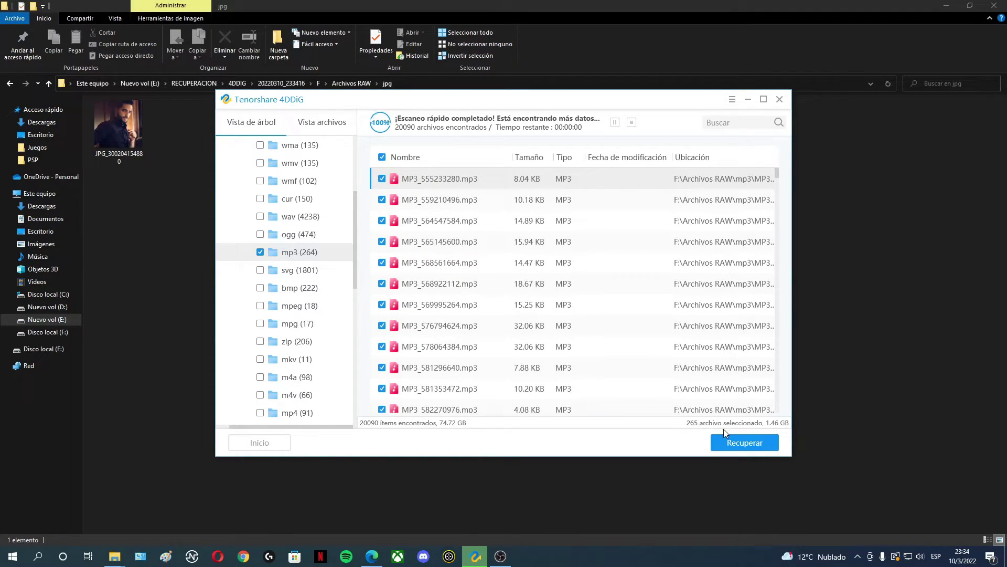
pyautogui.scroll(-3, 295, 260)
pyautogui.click(300, 309)
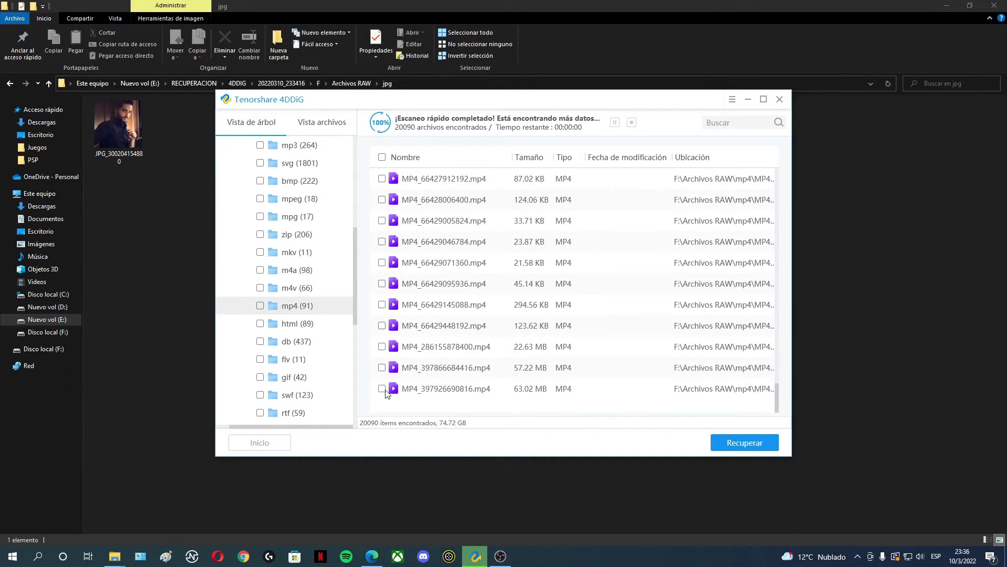
pyautogui.click(382, 388)
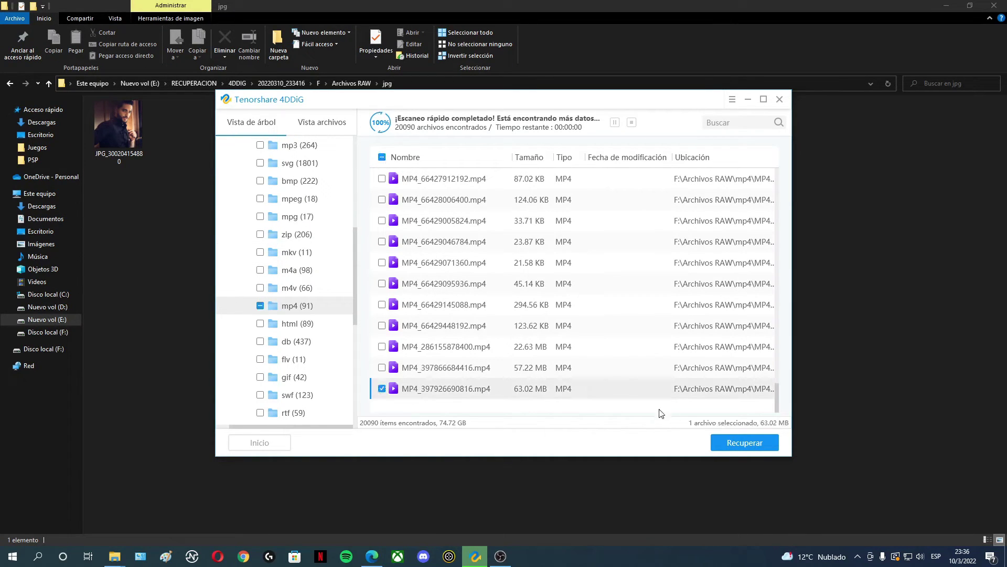
# Recover MP4_397926690816.mp4 to the RECUPERACION folder on E: and show the recovery folder in File Explorer
pyautogui.click(761, 445)
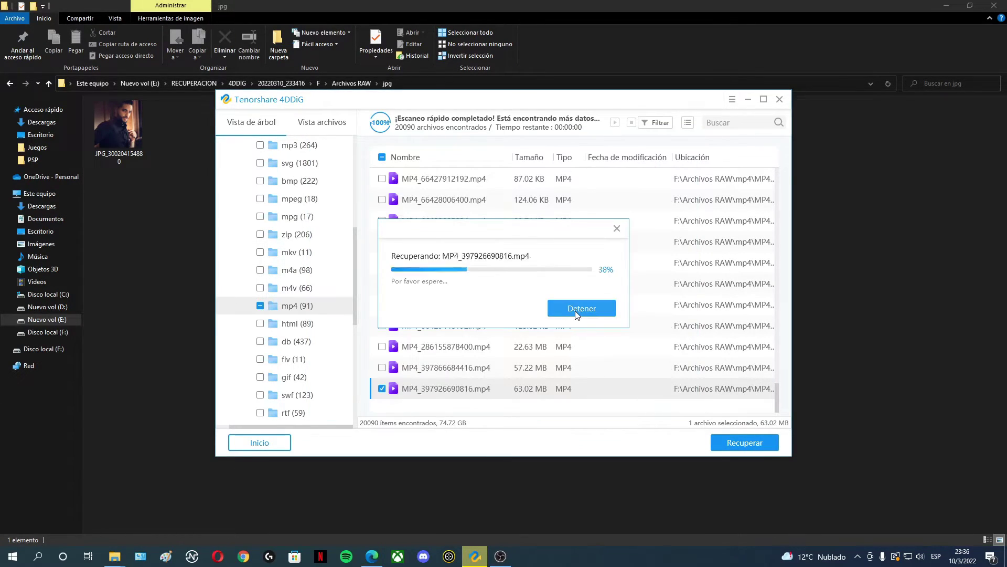
pyautogui.click(566, 303)
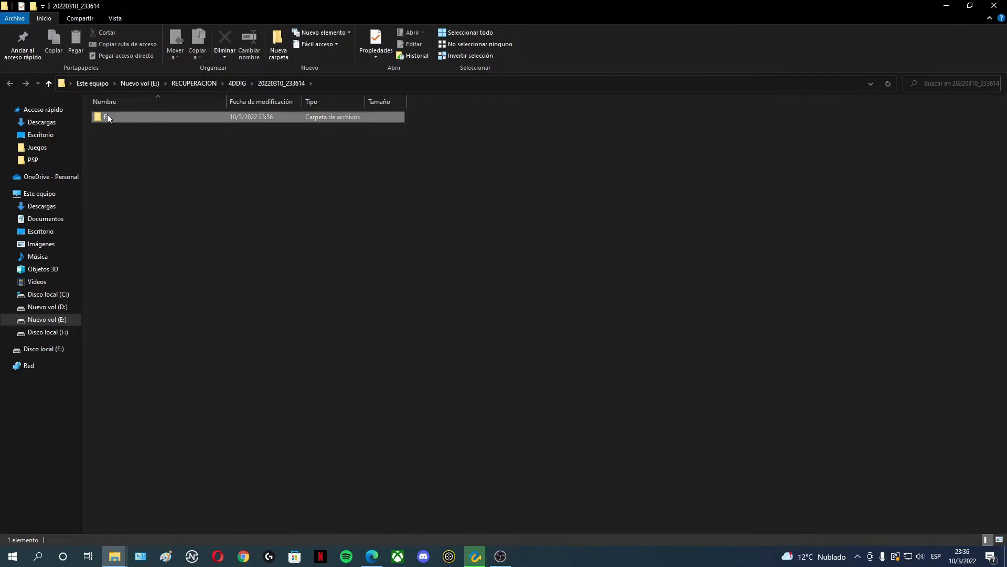
# Open the recovered MP4_397926690816.mp4 from the recovery folder, play it in VLC to check it, and close the player
pyautogui.doubleClick(107, 117)
pyautogui.doubleClick(107, 116)
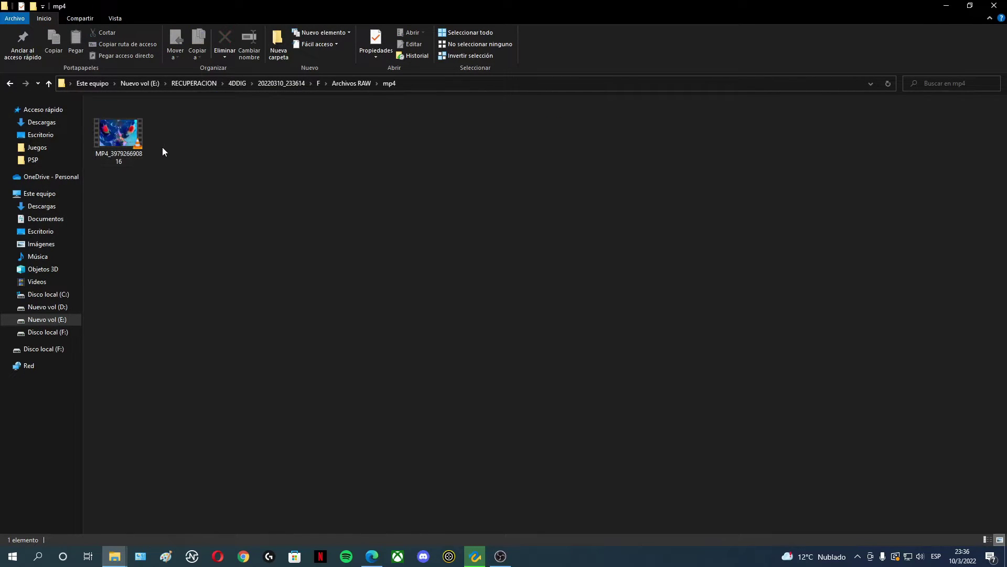
pyautogui.doubleClick(120, 132)
pyautogui.click(252, 23)
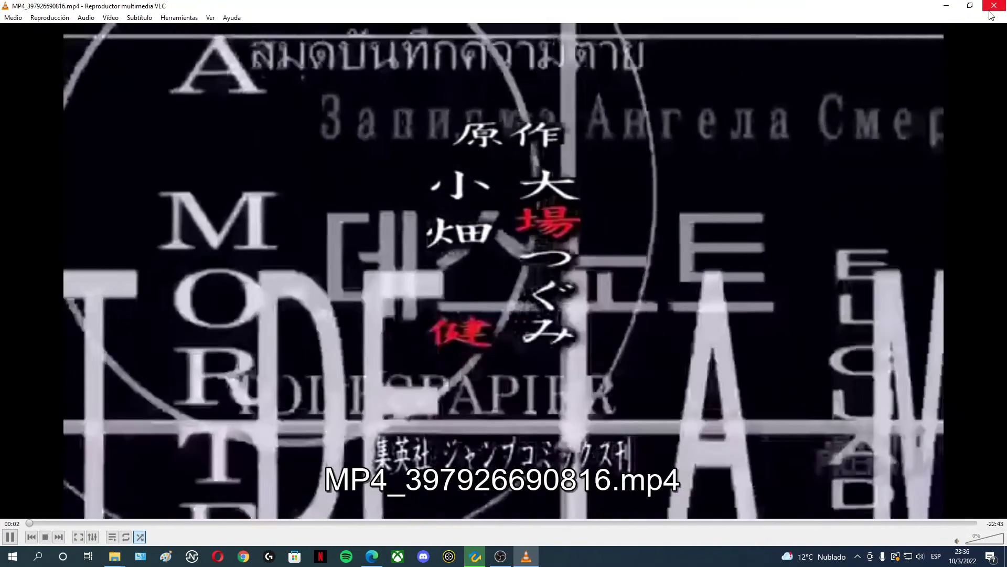
pyautogui.hotkey('ctrl', 'q')
pyautogui.doubleClick(130, 142)
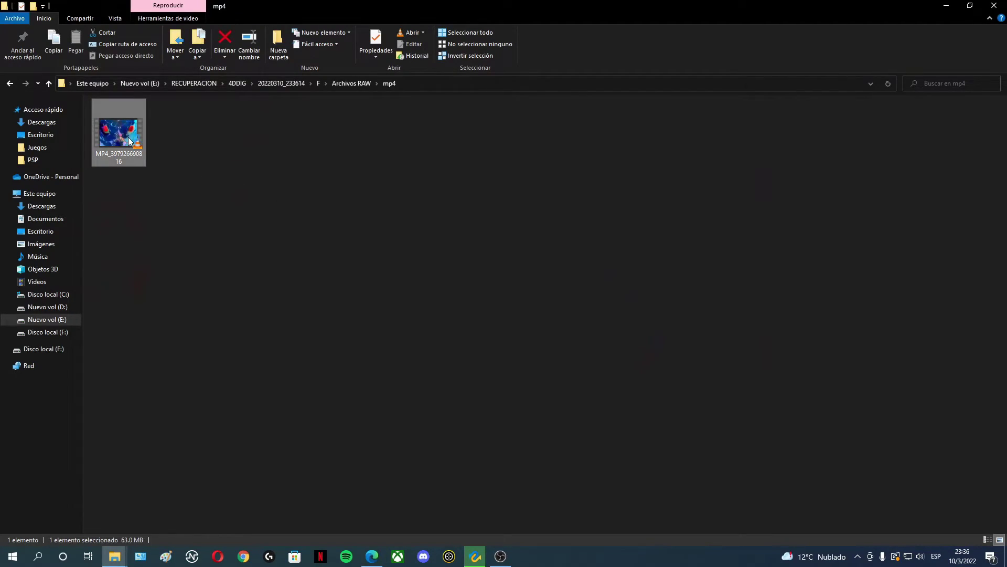
pyautogui.click(10, 537)
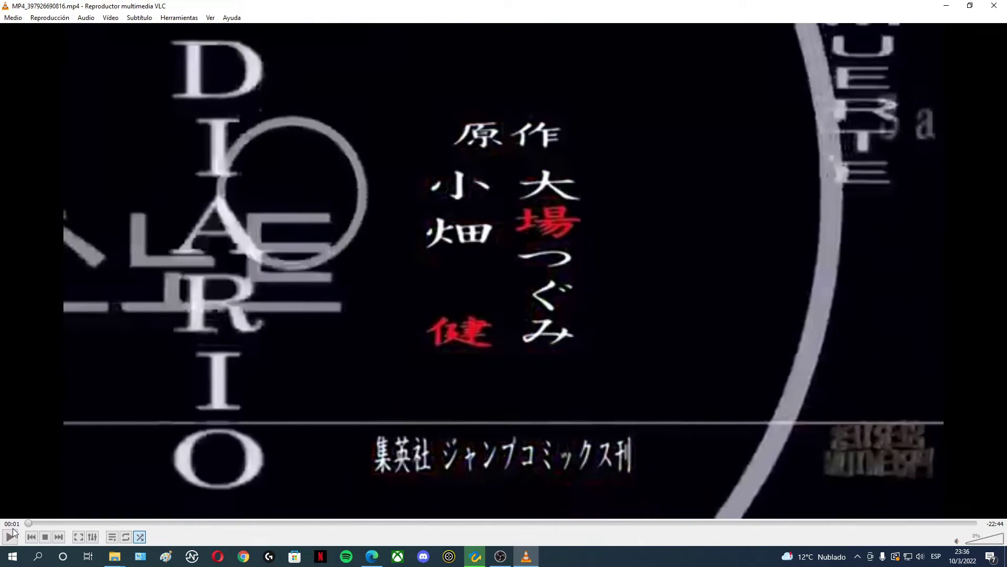
pyautogui.hotkey('ctrl', 'q')
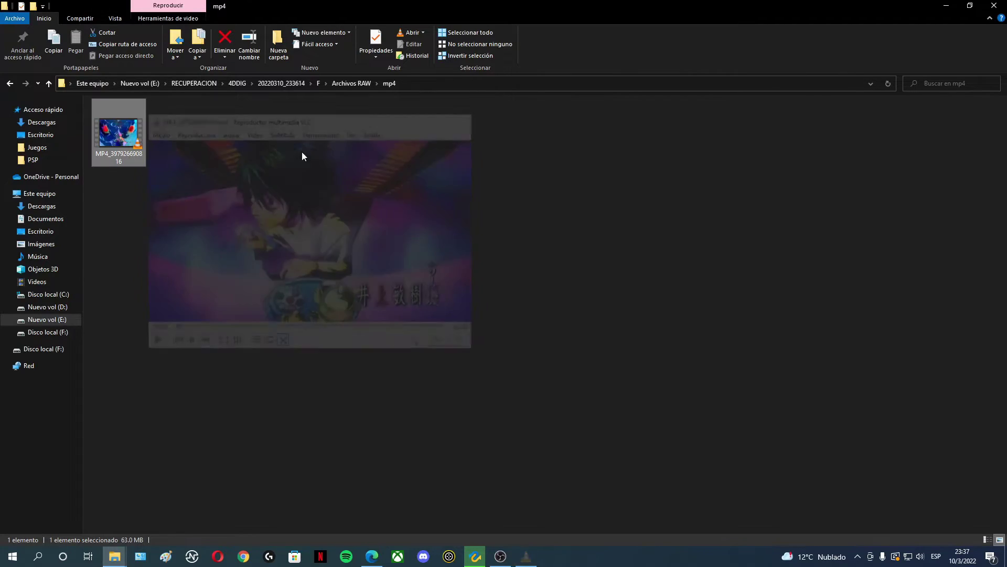
# Switch back to Tenorshare 4DDiG and examine more Archivos RAW type folders, including mov, pdf, iso and psd
pyautogui.hotkey('alt', 'Tab')
pyautogui.scroll(-3, 284, 300)
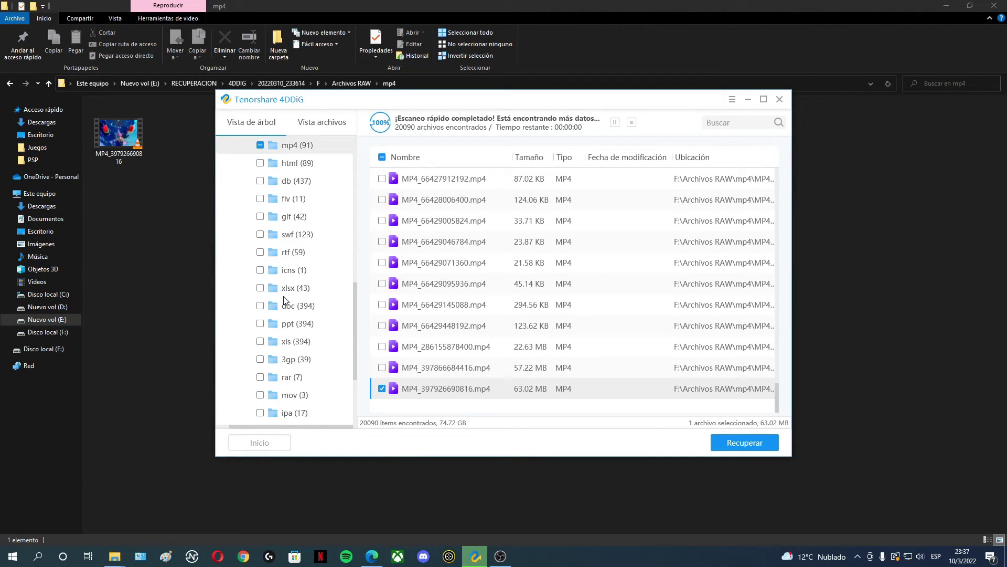
pyautogui.click(297, 163)
pyautogui.click(292, 196)
pyautogui.scroll(-1, 278, 262)
pyautogui.scroll(-1, 278, 262)
pyautogui.click(297, 288)
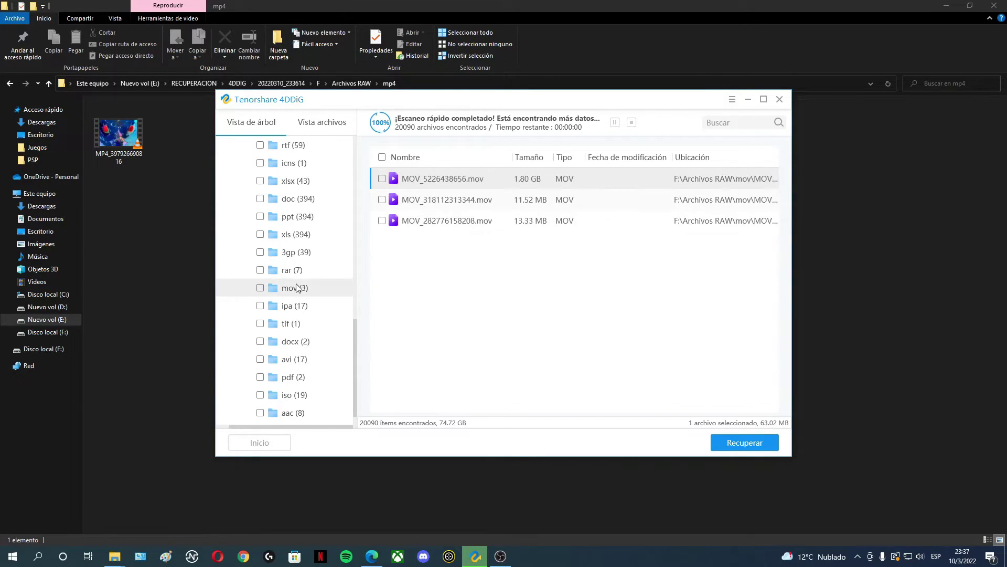
pyautogui.scroll(-1, 302, 290)
pyautogui.click(288, 342)
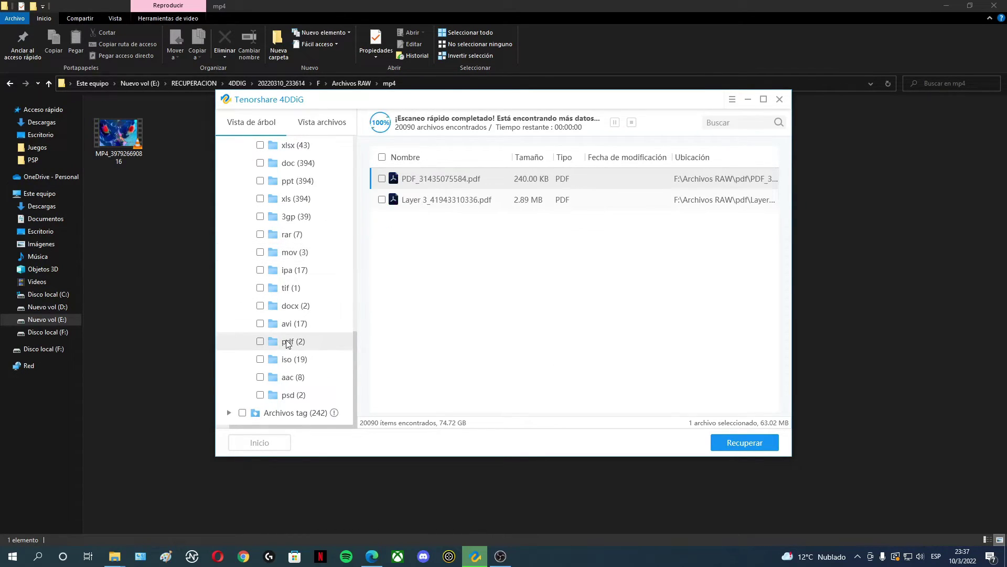
pyautogui.click(295, 361)
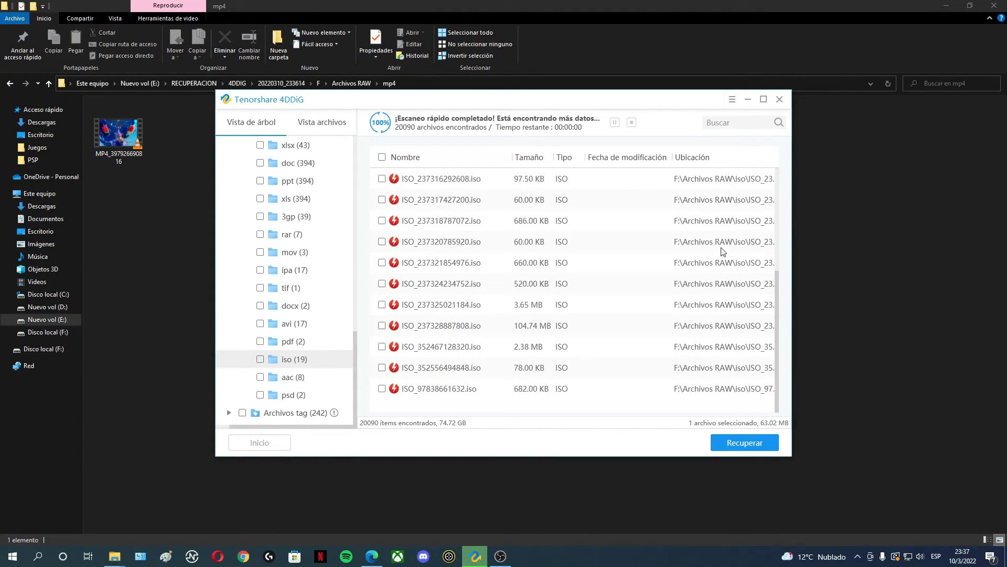
pyautogui.click(293, 393)
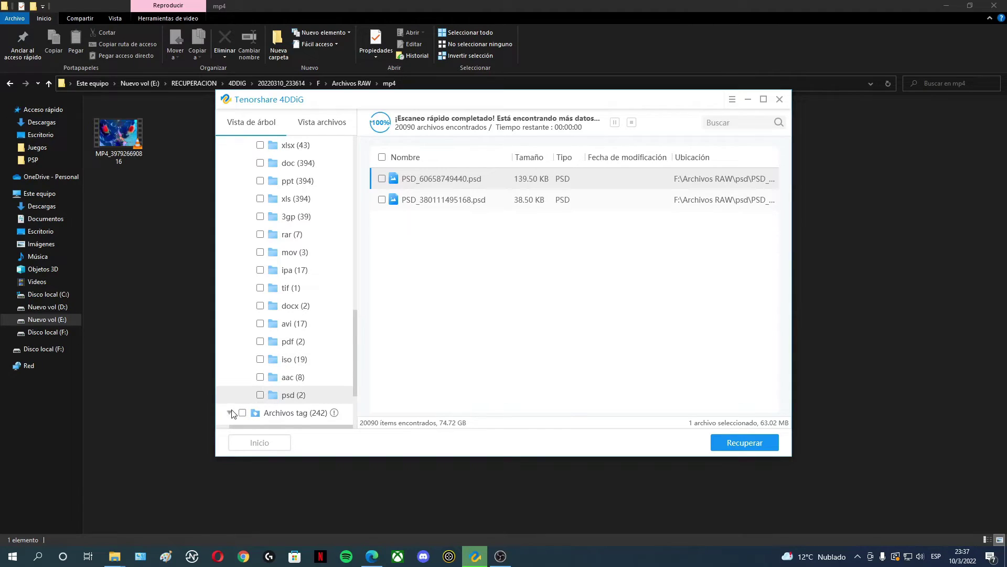
# Examine the folders under Archivos tag, including Artista, Word, PowerPoint, Excel and the photography equipment group
pyautogui.click(229, 412)
pyautogui.scroll(-2, 268, 336)
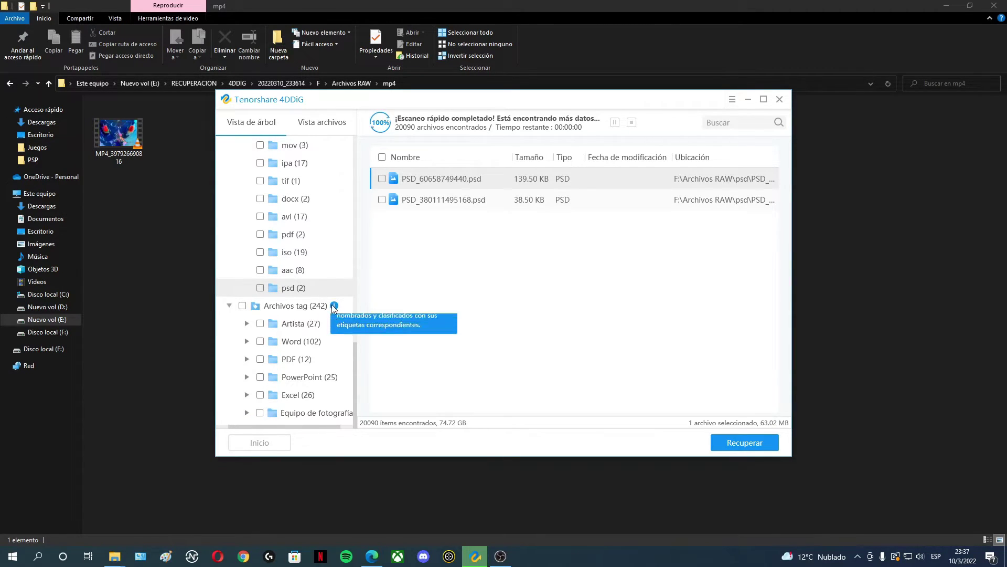
pyautogui.click(311, 325)
pyautogui.click(313, 342)
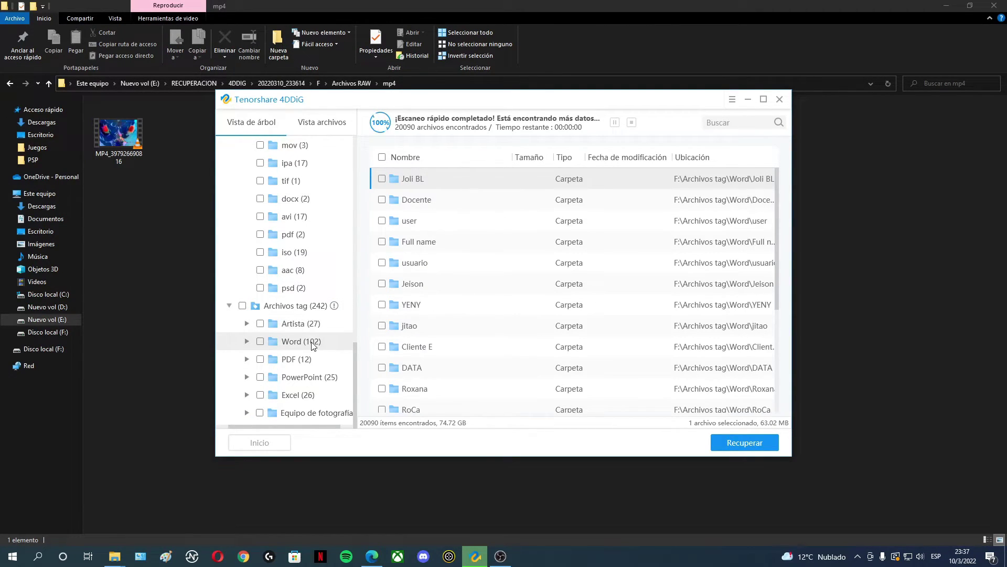
pyautogui.doubleClick(313, 343)
pyautogui.scroll(-5, 314, 315)
pyautogui.doubleClick(297, 288)
pyautogui.click(323, 288)
pyautogui.scroll(-1, 333, 294)
pyautogui.click(246, 377)
pyautogui.scroll(-3, 294, 315)
pyautogui.click(323, 234)
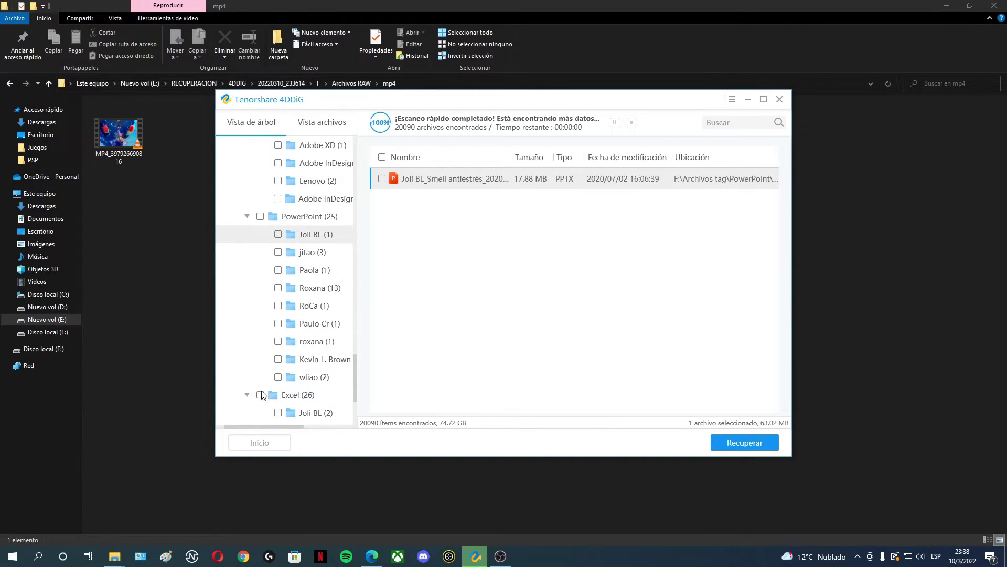
pyautogui.doubleClick(298, 412)
pyautogui.scroll(-3, 294, 315)
pyautogui.click(313, 269)
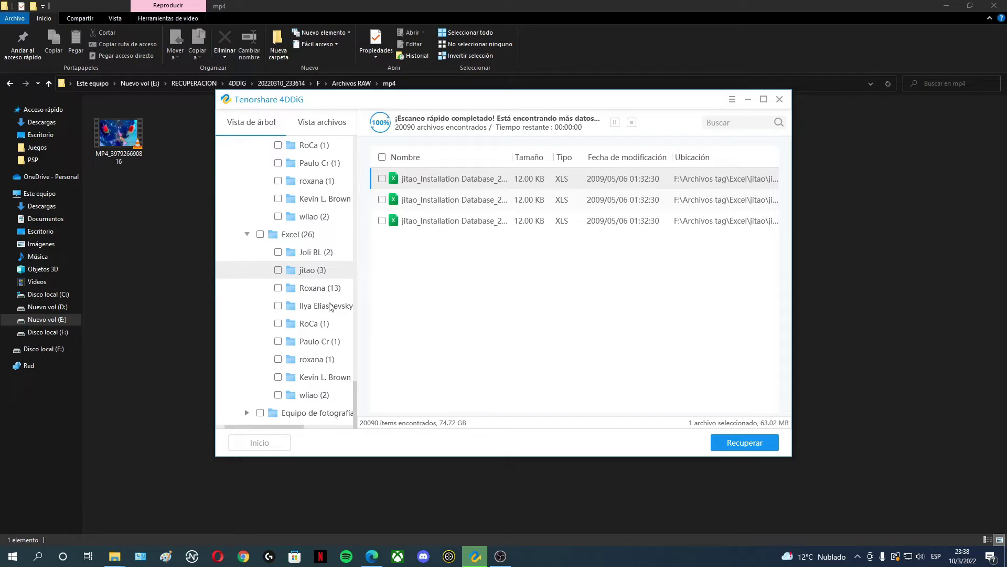
pyautogui.click(246, 412)
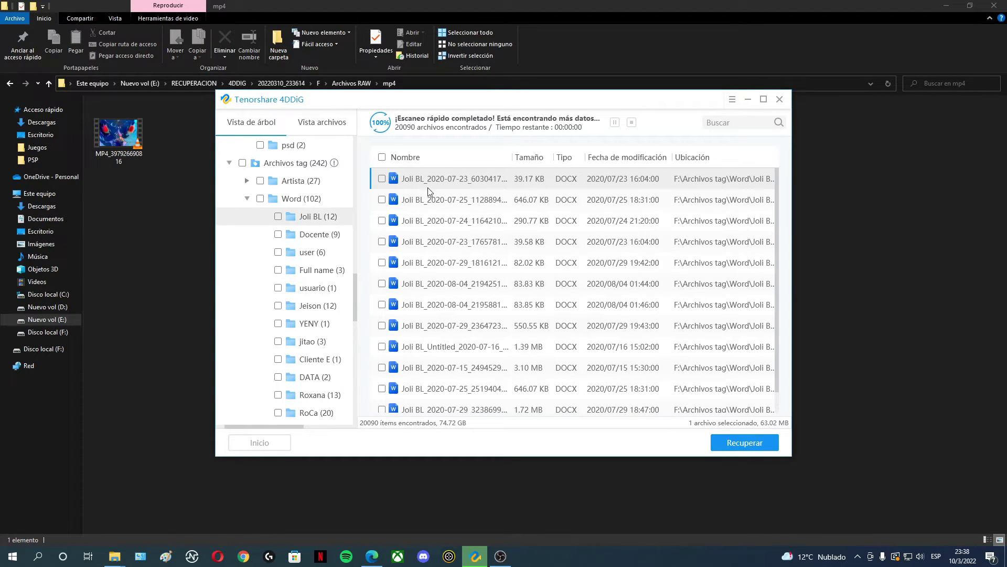
# Add the first DOCX file in the first Word subfolder to the selection and recover it to the RECUPERACION folder on E:
pyautogui.click(382, 178)
pyautogui.click(735, 446)
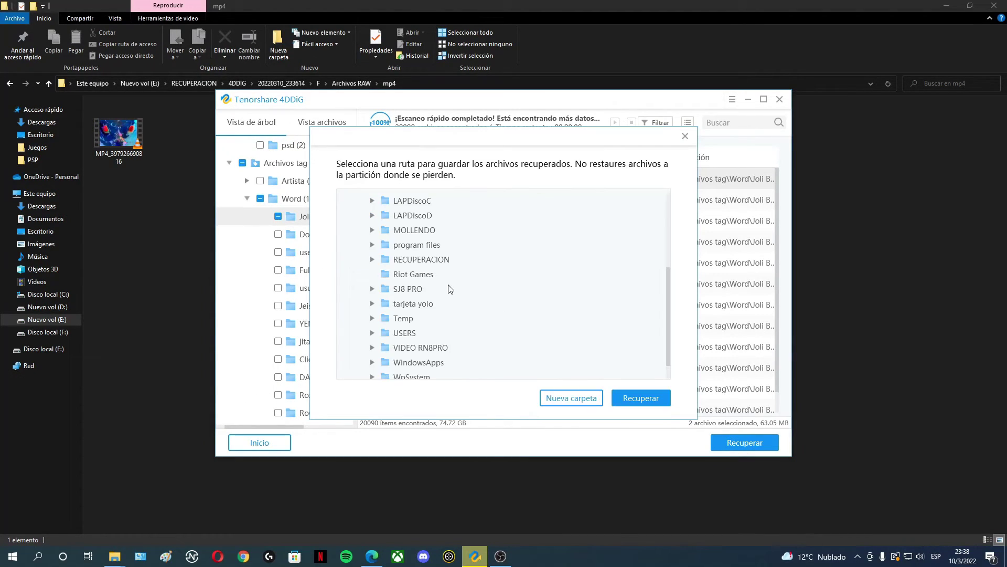
pyautogui.click(643, 400)
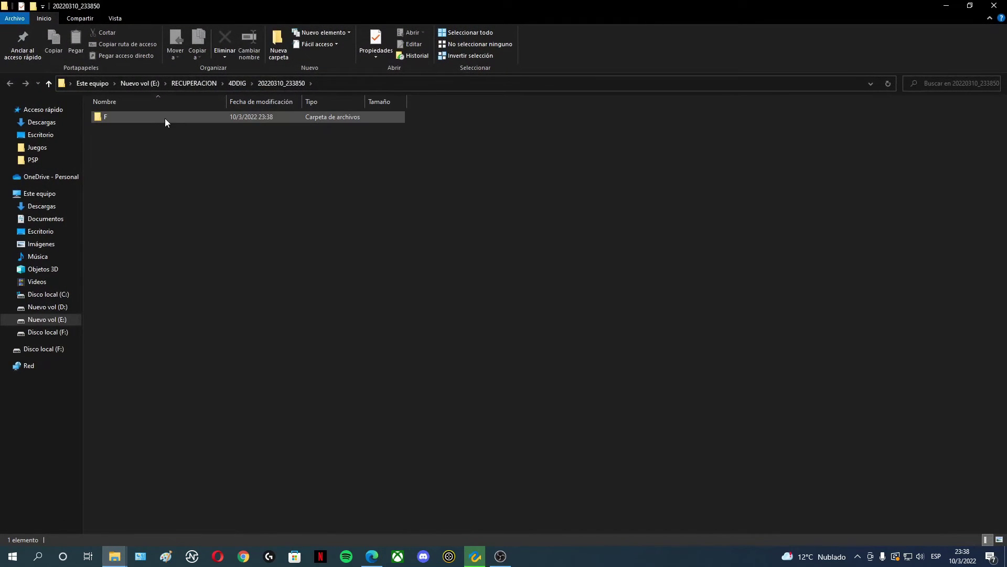
# Open the recovered Word document from the new recovery folder, check its content and close it
pyautogui.doubleClick(159, 118)
pyautogui.doubleClick(158, 117)
pyautogui.doubleClick(159, 118)
pyautogui.doubleClick(158, 118)
pyautogui.doubleClick(145, 116)
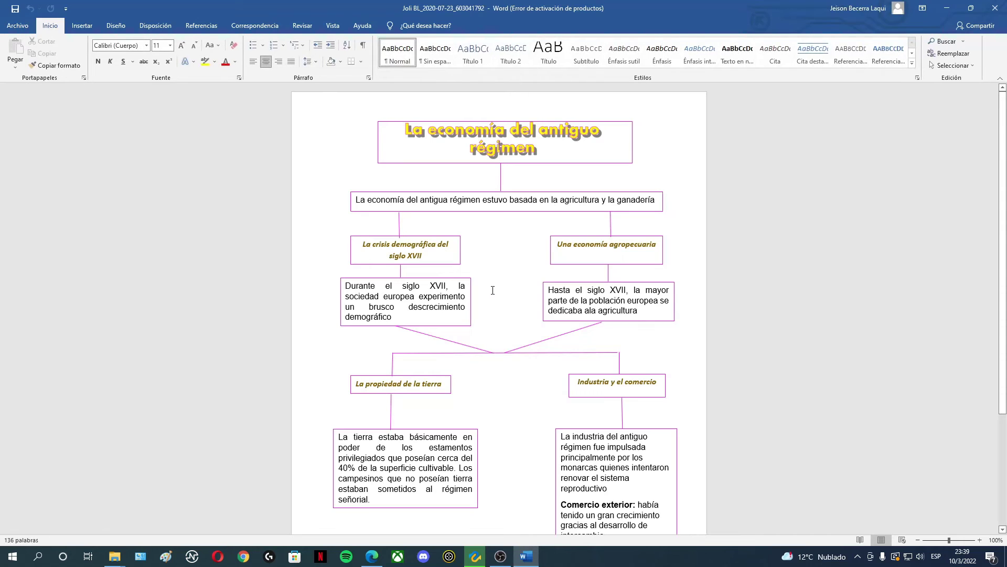
pyautogui.press('Escape')
pyautogui.click(684, 239)
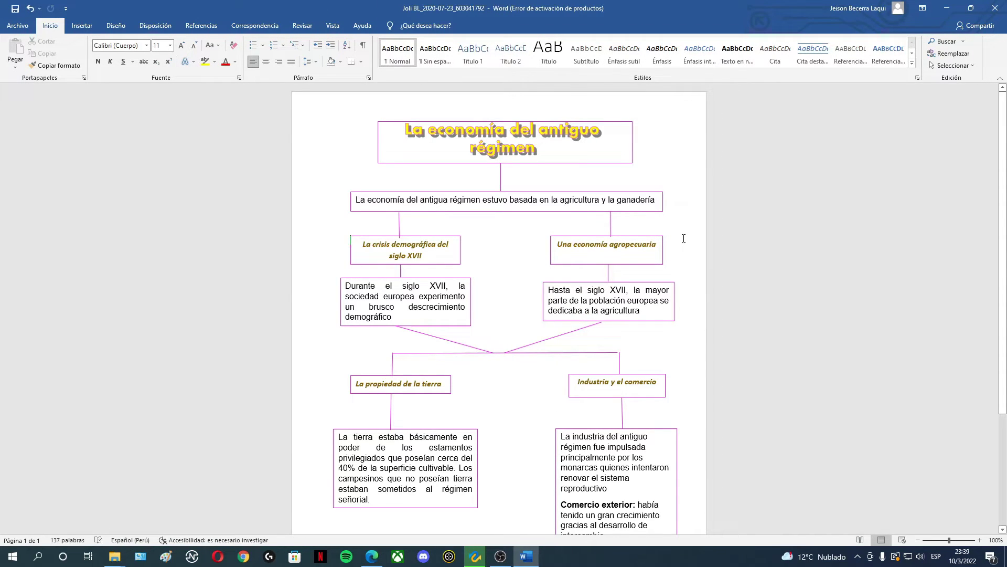
pyautogui.hotkey('alt', 'F4')
pyautogui.click(496, 295)
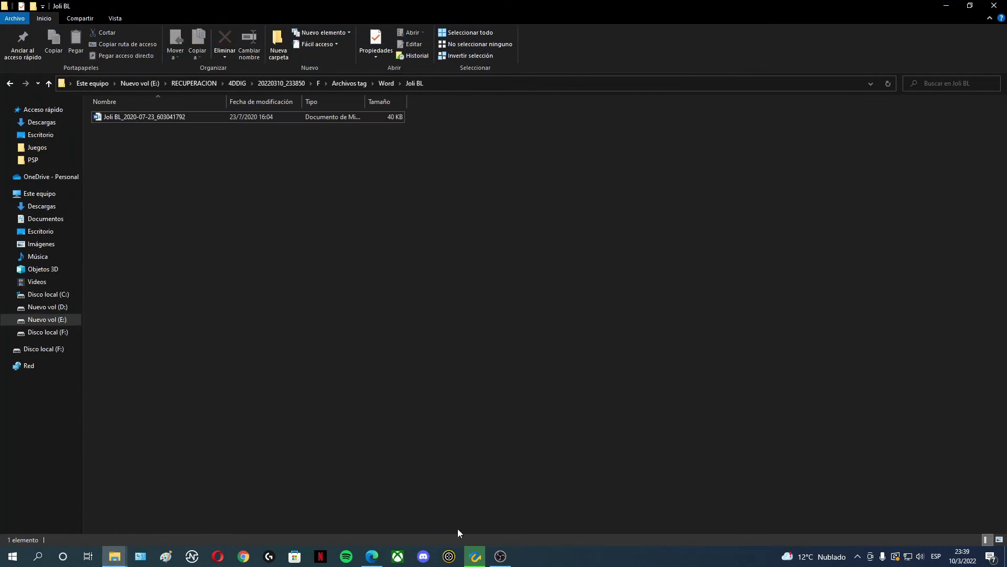
# Switch back to Tenorshare 4DDiG, stop the scan of F: and dismiss the file search tips
pyautogui.click(474, 558)
pyautogui.click(229, 181)
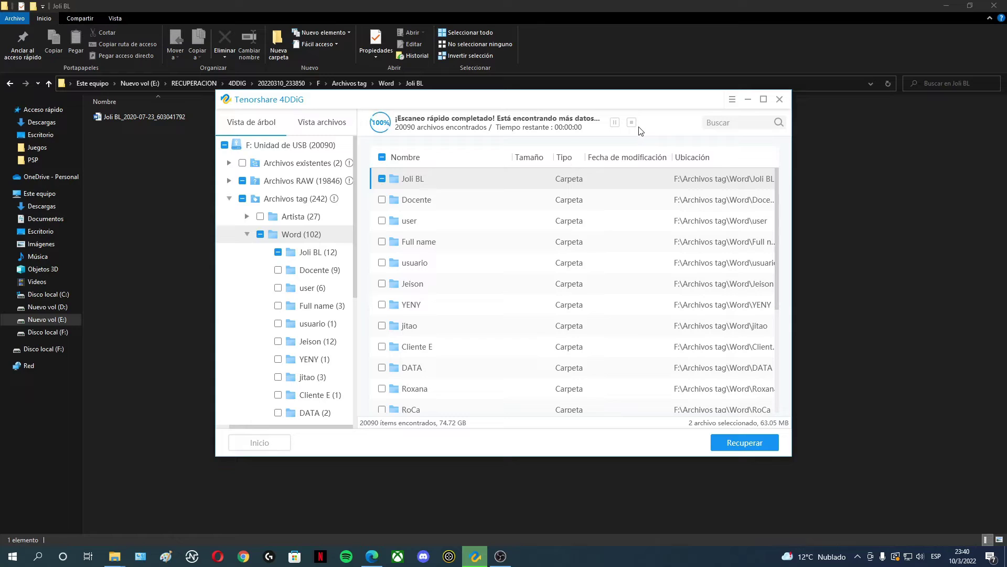
pyautogui.click(633, 124)
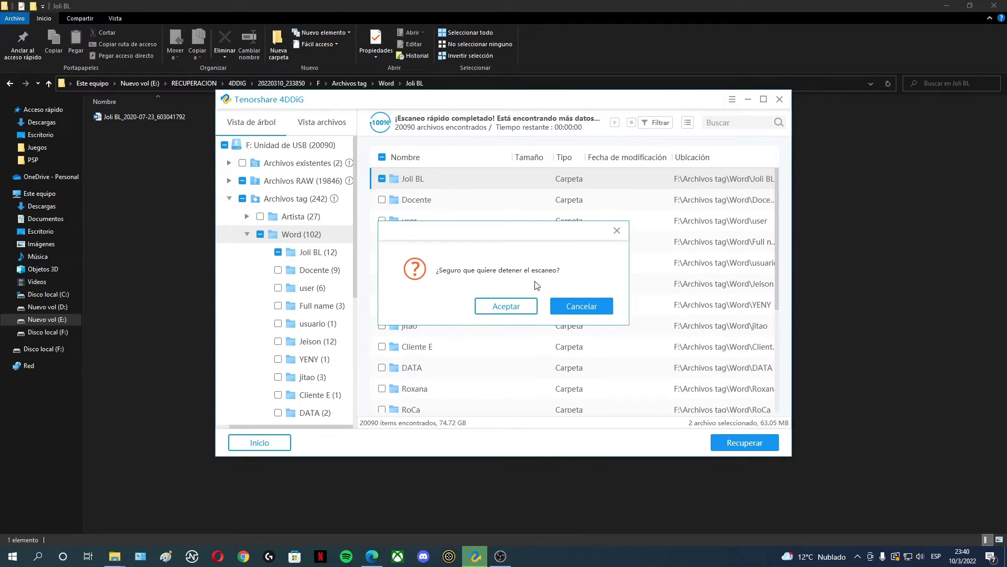
pyautogui.click(507, 305)
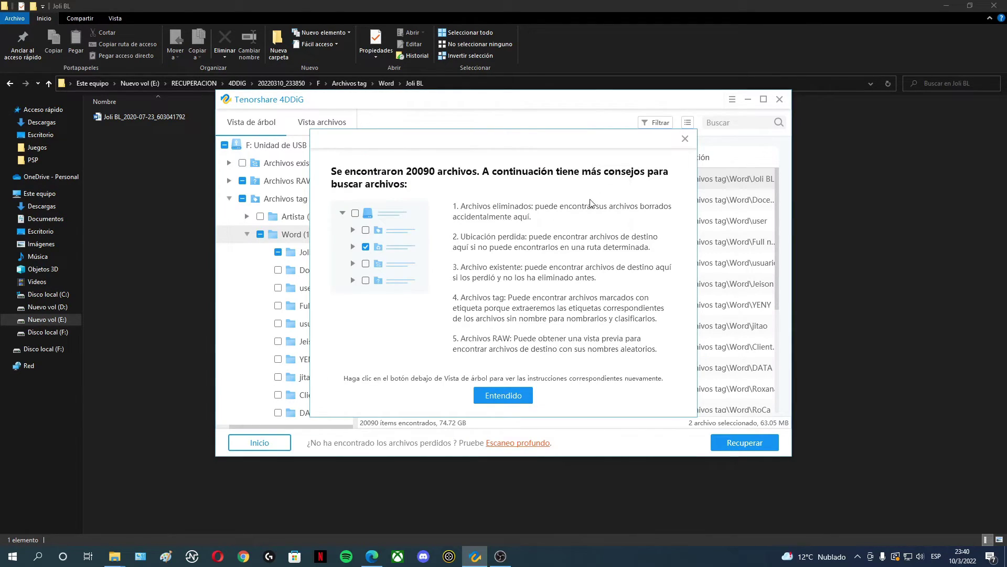
pyautogui.click(509, 389)
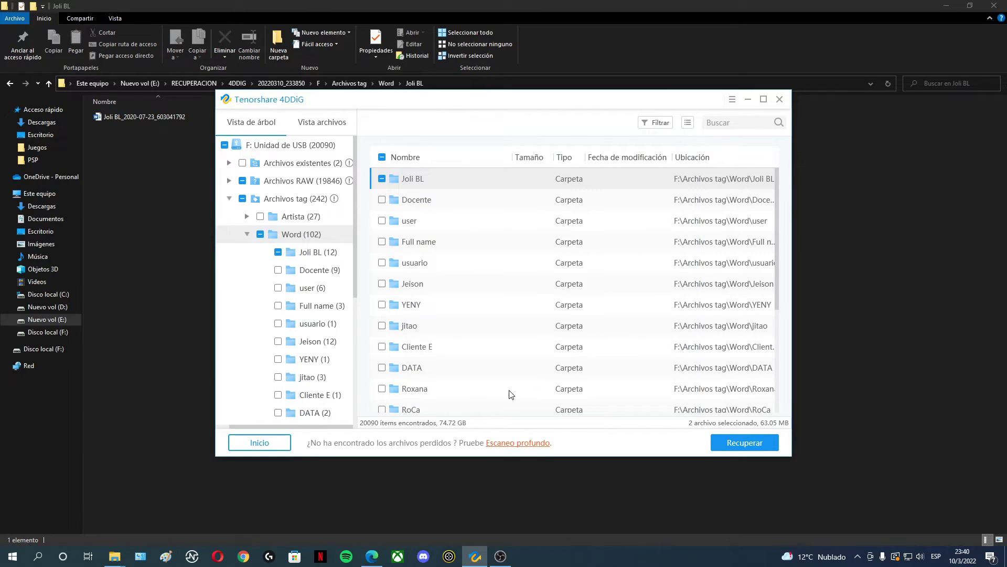
# View the scan results by file type, and run a deep scan (Escaneo profundo) of the F: USB drive
pyautogui.click(319, 125)
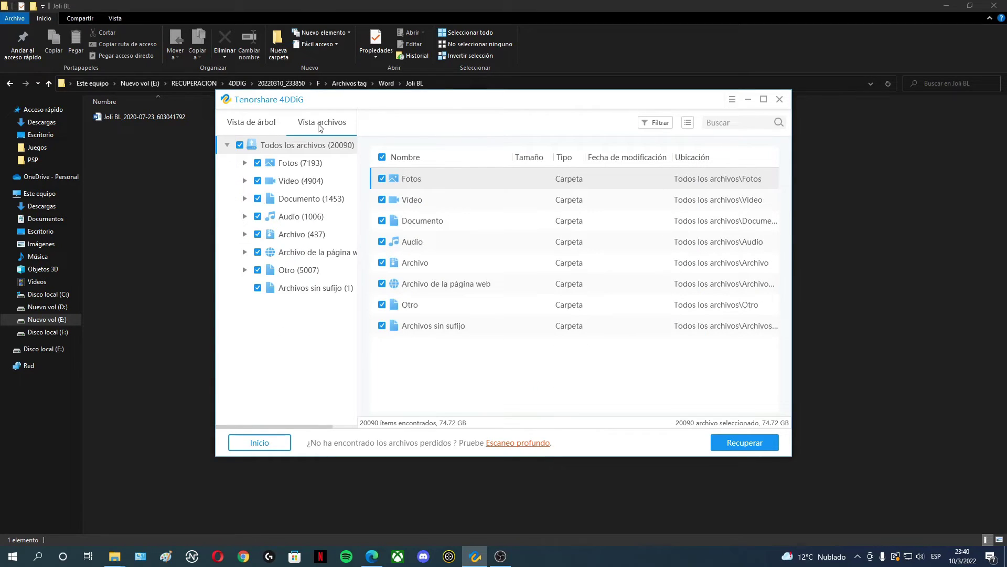
pyautogui.click(305, 166)
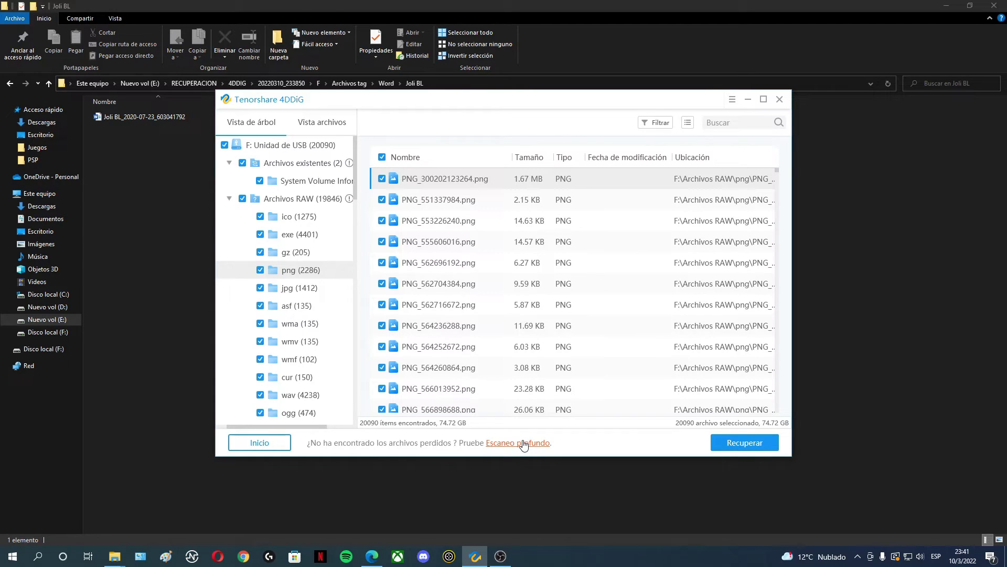
pyautogui.click(523, 443)
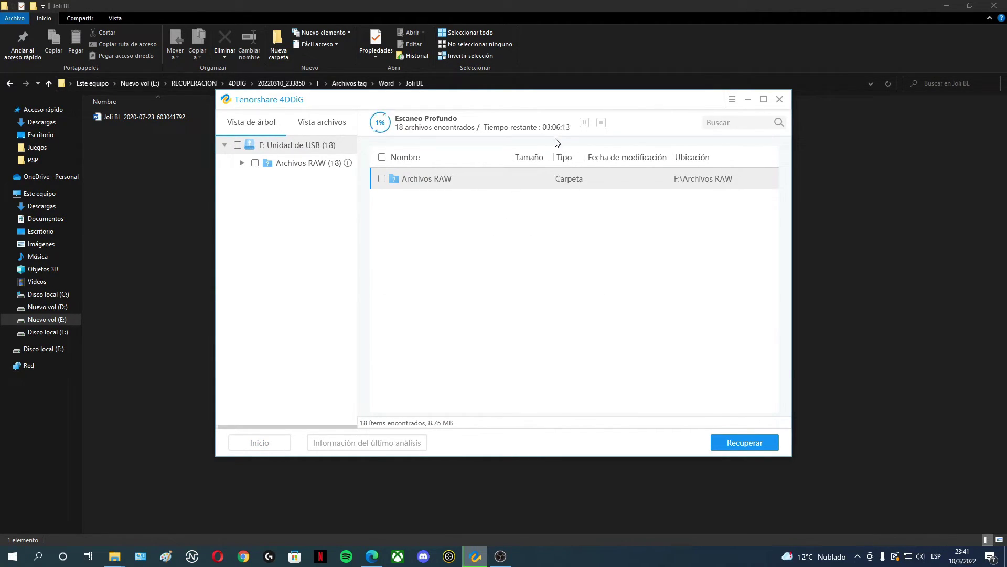
pyautogui.click(298, 164)
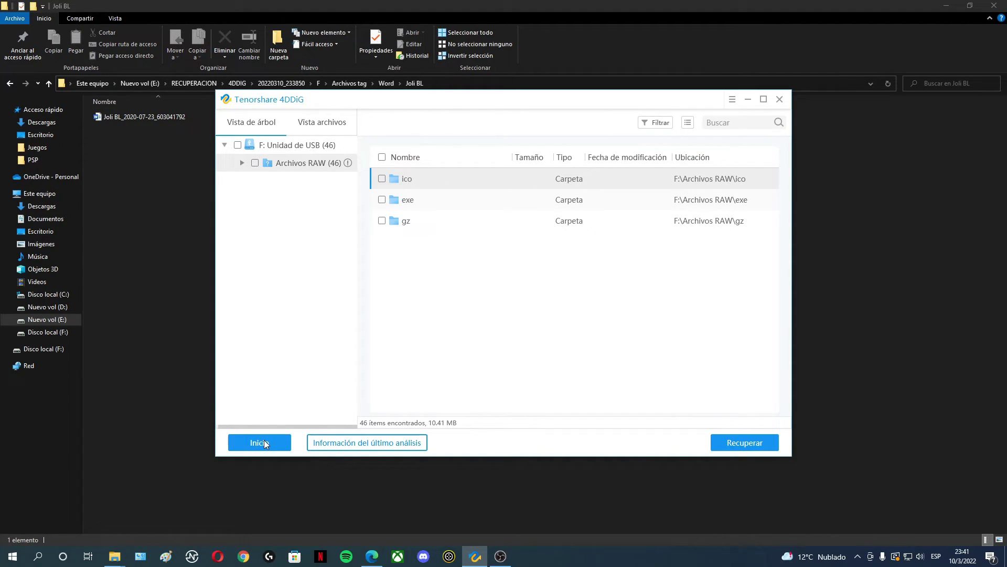
# Review the previous scan's results for F: again and return to the home page, discarding the scan results
pyautogui.click(339, 449)
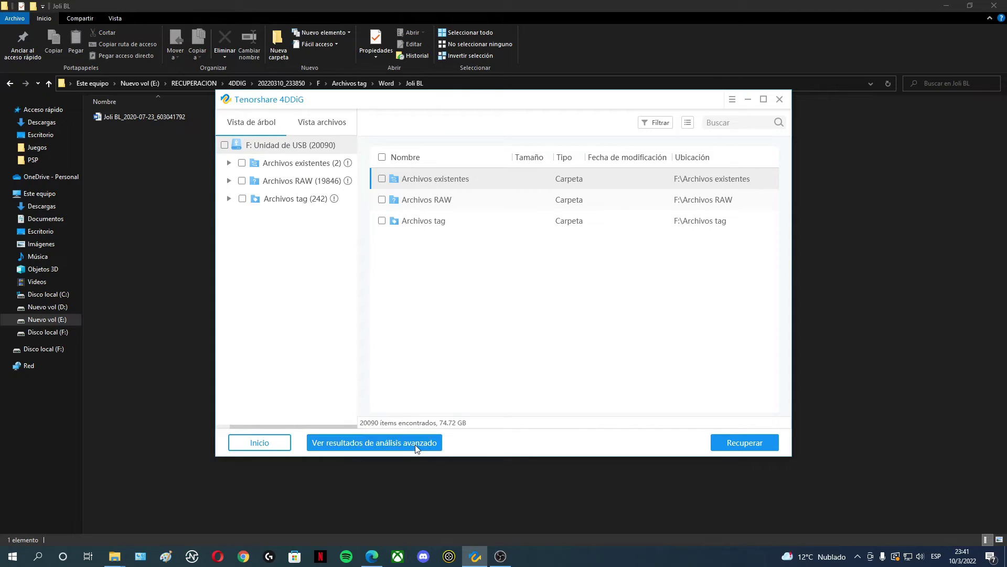
pyautogui.click(318, 181)
pyautogui.scroll(-5, 479, 228)
pyautogui.scroll(5, 479, 228)
pyautogui.click(224, 144)
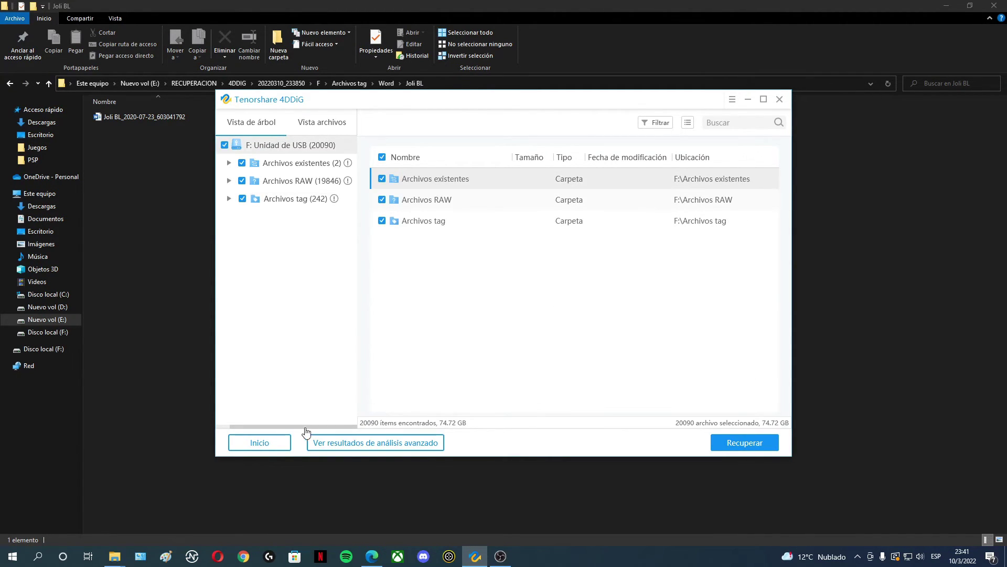
pyautogui.click(257, 443)
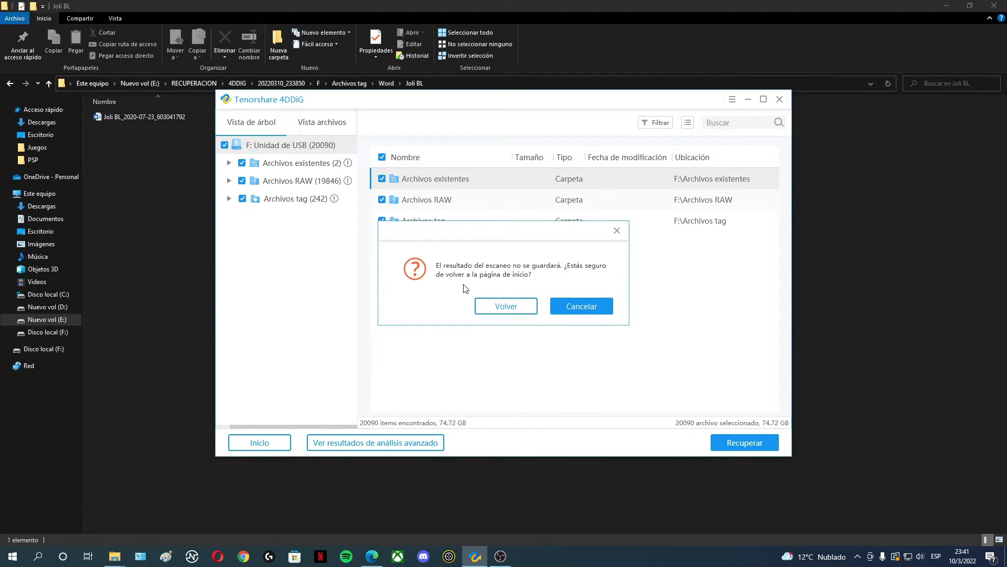
pyautogui.click(517, 306)
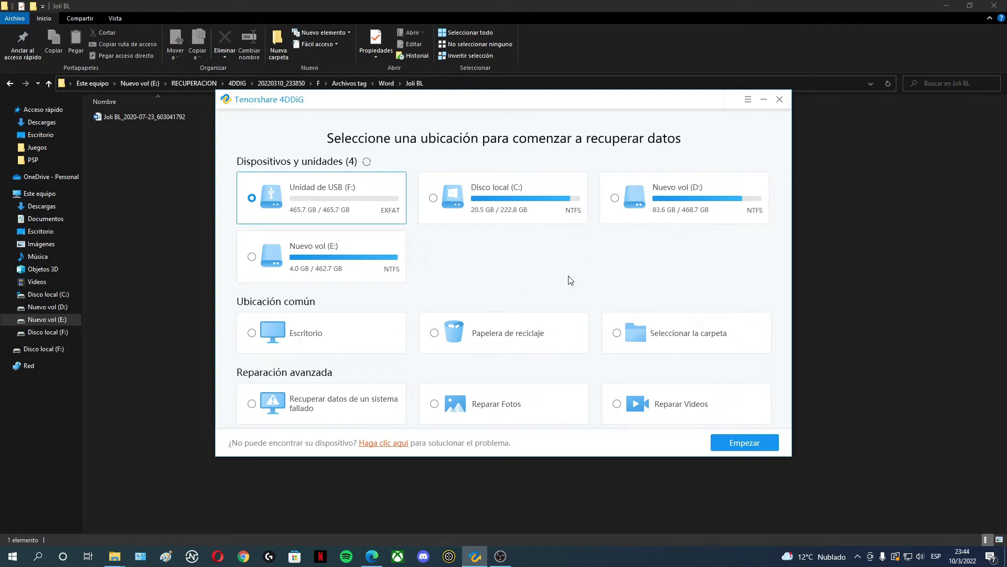
# Examine the program's language choices, account licence details and remaining help and update options
pyautogui.click(747, 99)
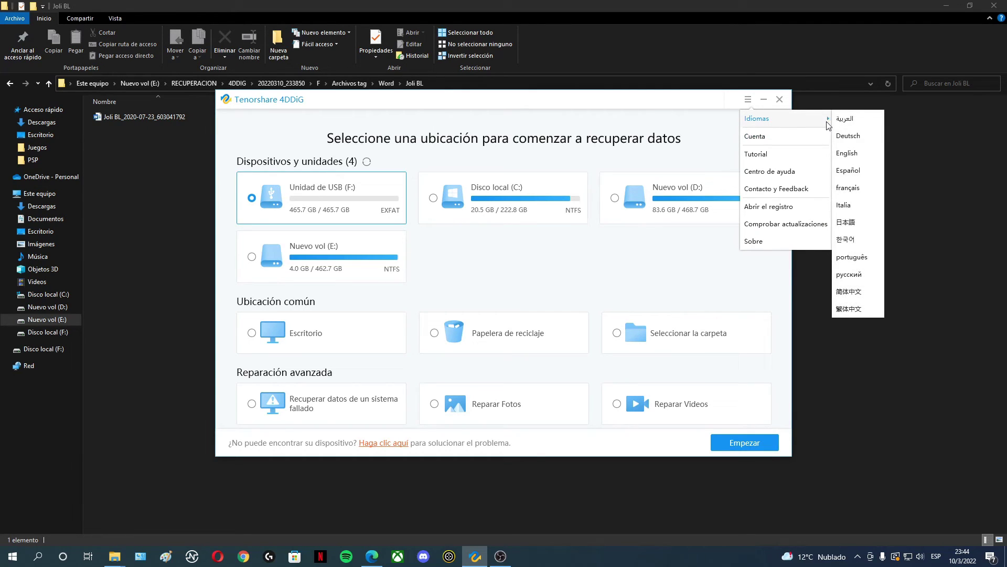
pyautogui.click(758, 138)
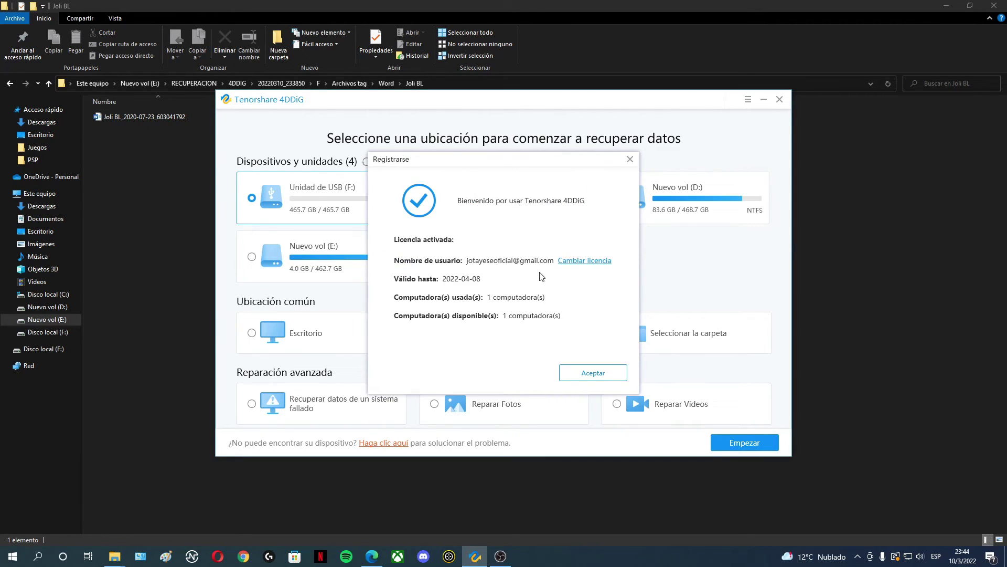
pyautogui.click(631, 159)
pyautogui.click(748, 100)
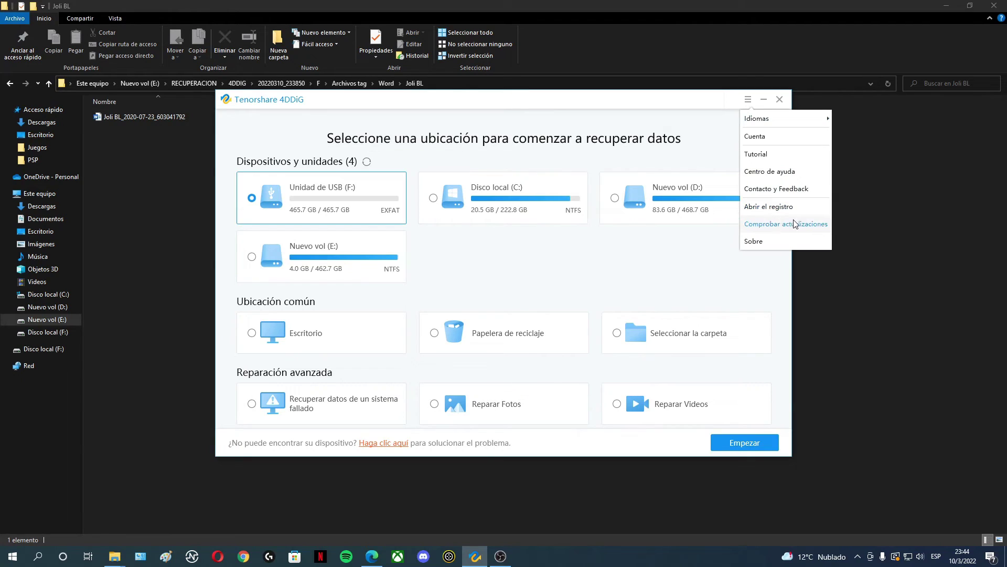
pyautogui.click(538, 257)
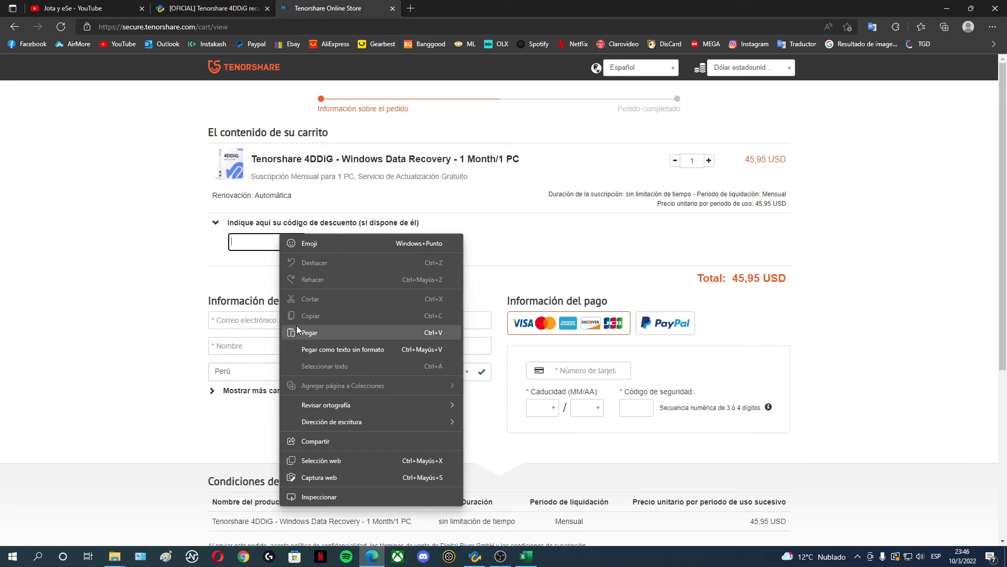
# Enter the discount code 4DD-OWN-30OFF for the Windows Data Recovery 1 Month/1 PC licence in the Tenorshare online cart
pyautogui.click(297, 326)
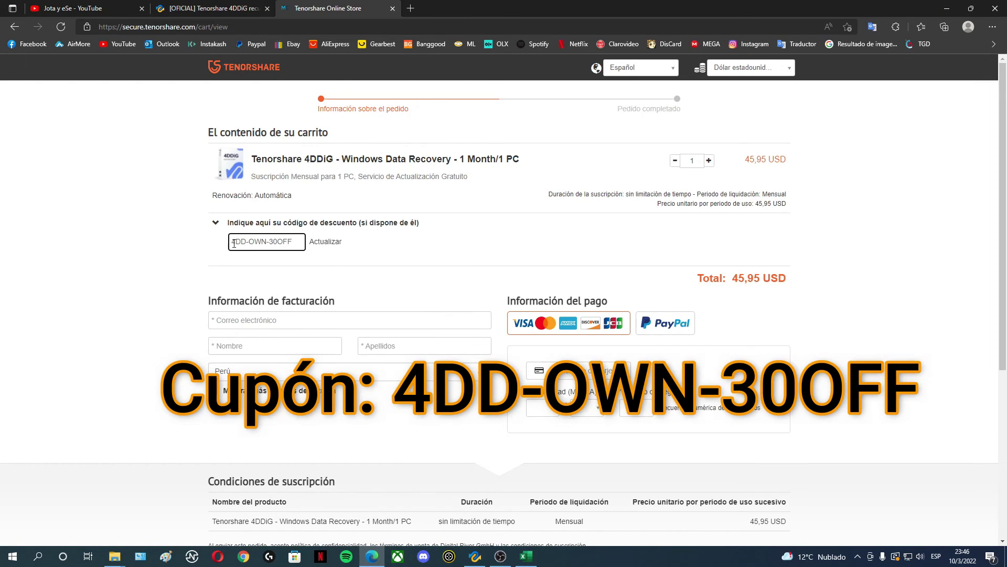
pyautogui.click(327, 242)
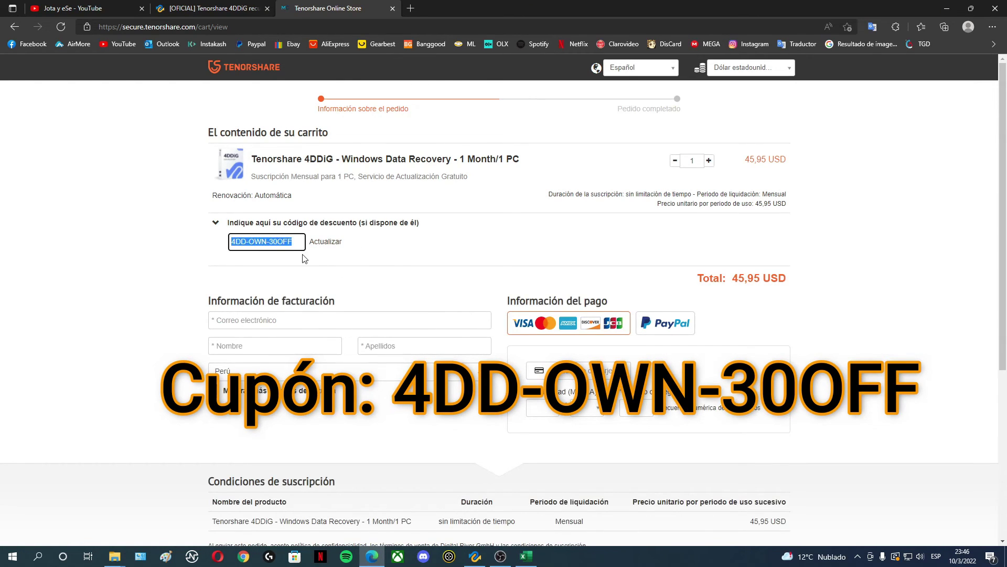